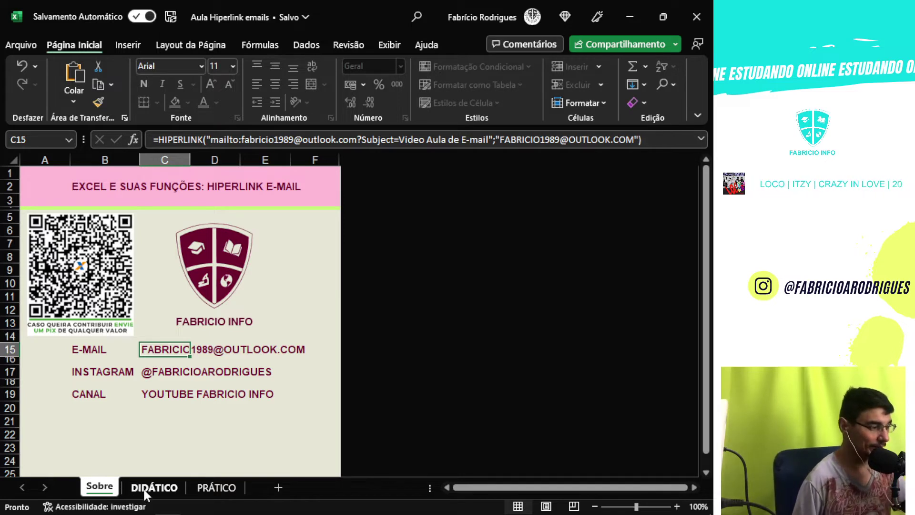
Step: Go to the DIDÁTICO sheet that holds the e-mail hyperlink examples
left_click(144, 490)
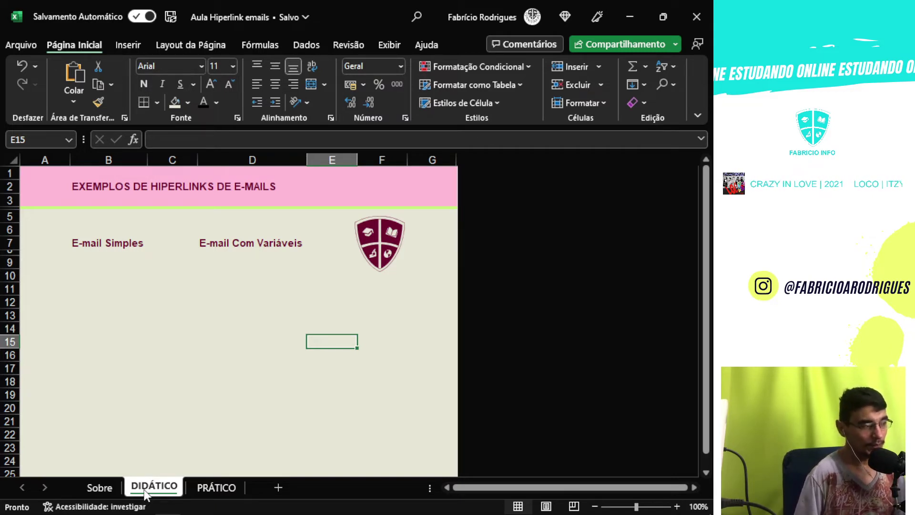
Step: In B9 under E-mail Simples, start a HIPERLINK formula with a "mailto argument
left_click(104, 257)
type("=")
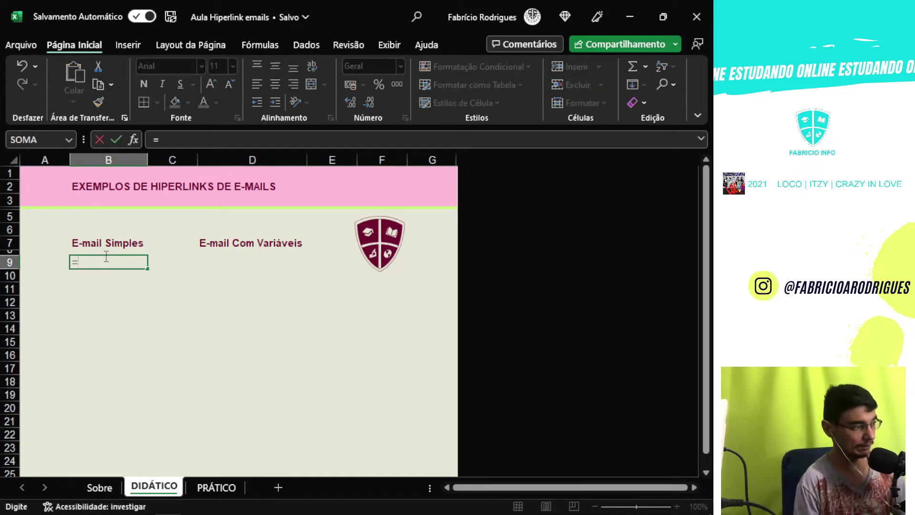
type("hiper")
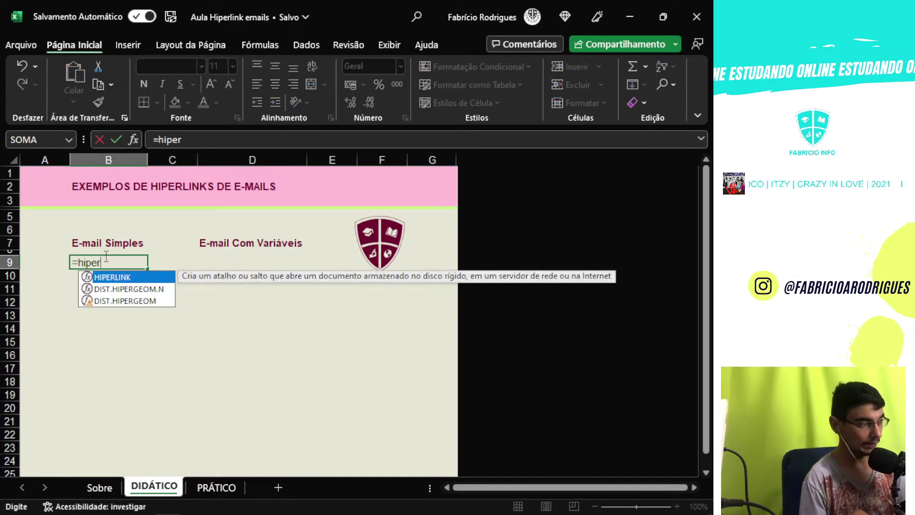
key("Tab")
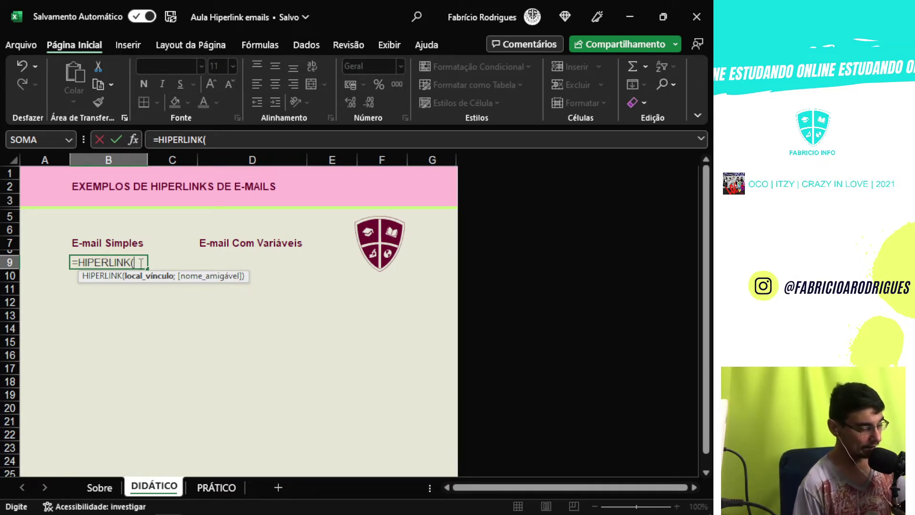
type("\"")
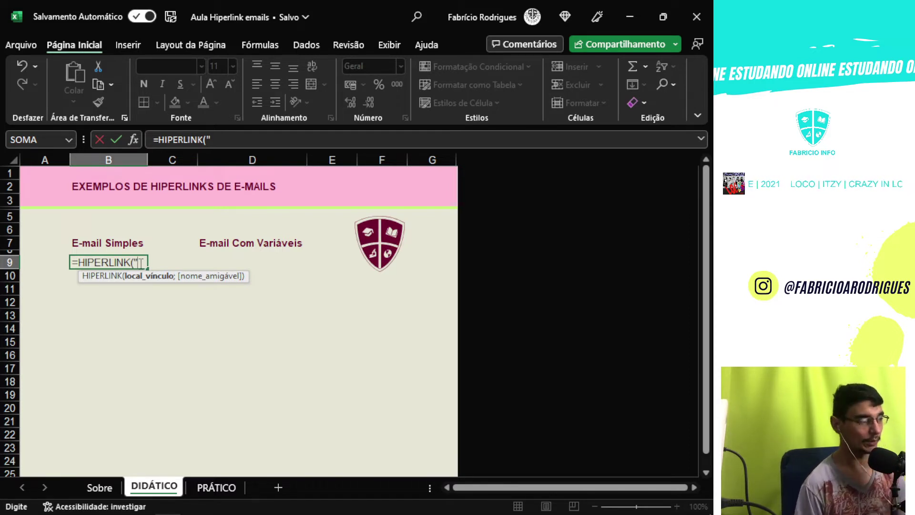
type("mailt")
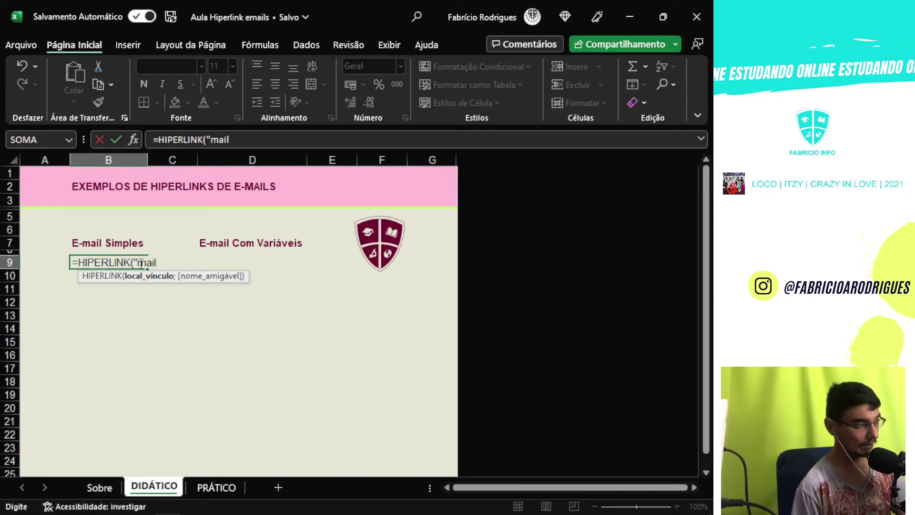
type("o:")
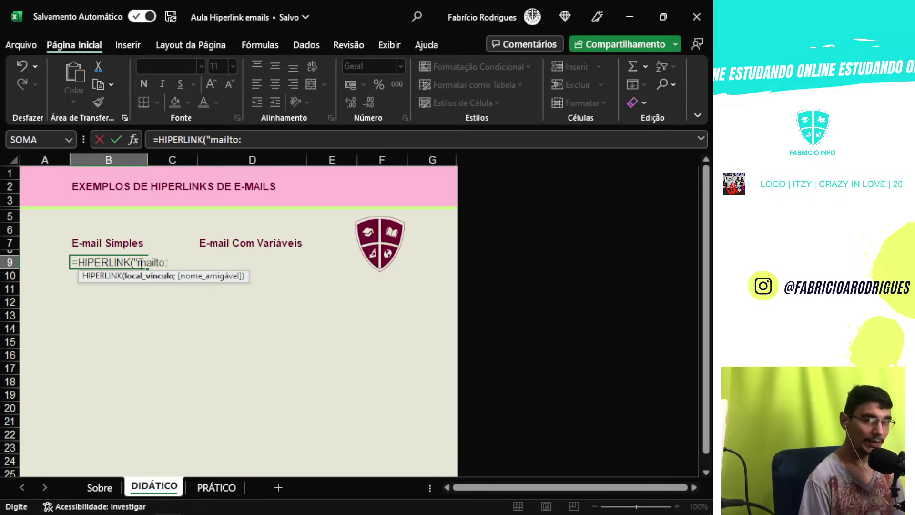
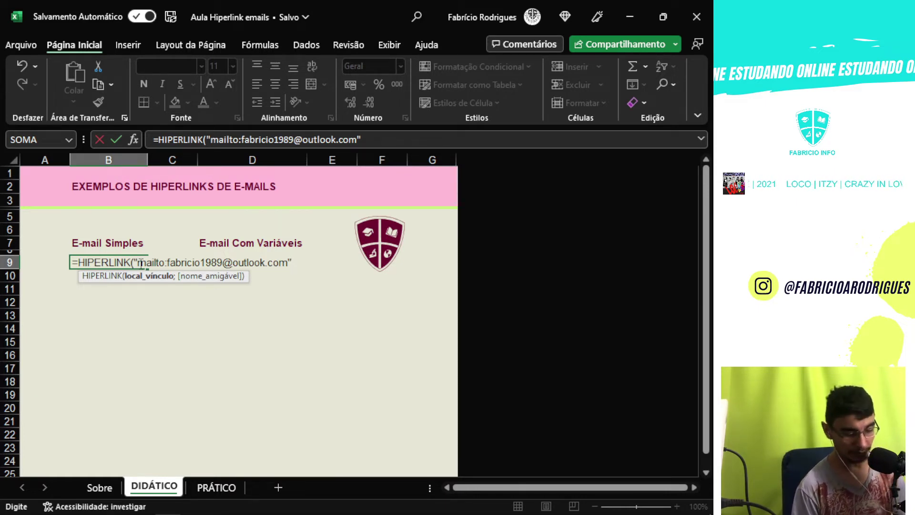
Step: Finish B9's formula with the author's e-mail address and the link text "Enviar"
type(";\"")
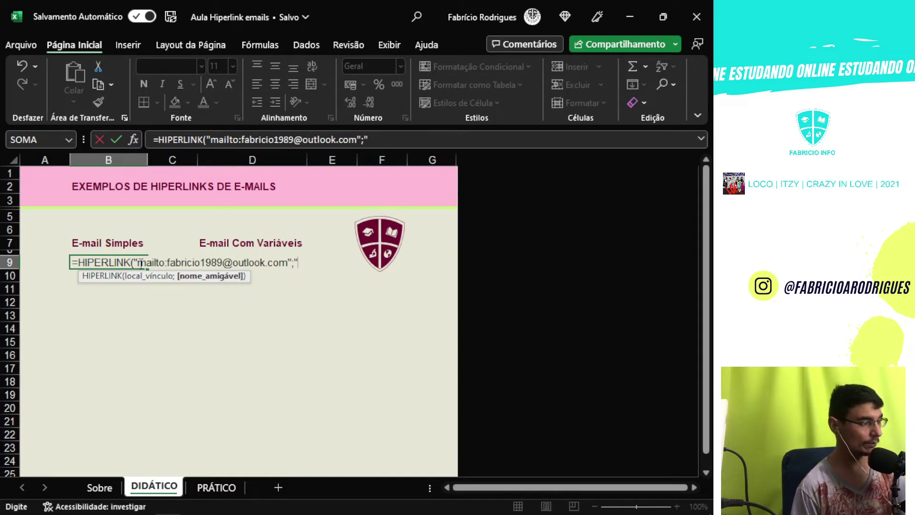
type("Envi")
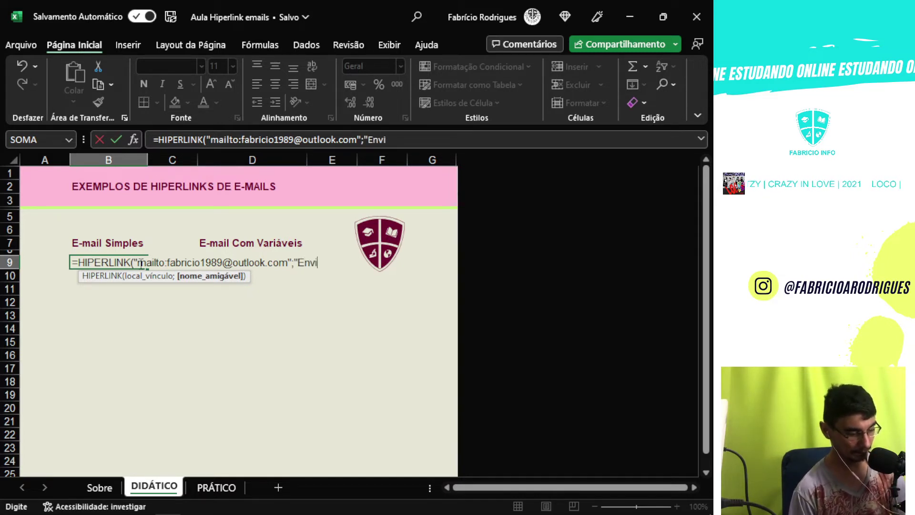
type("ar")
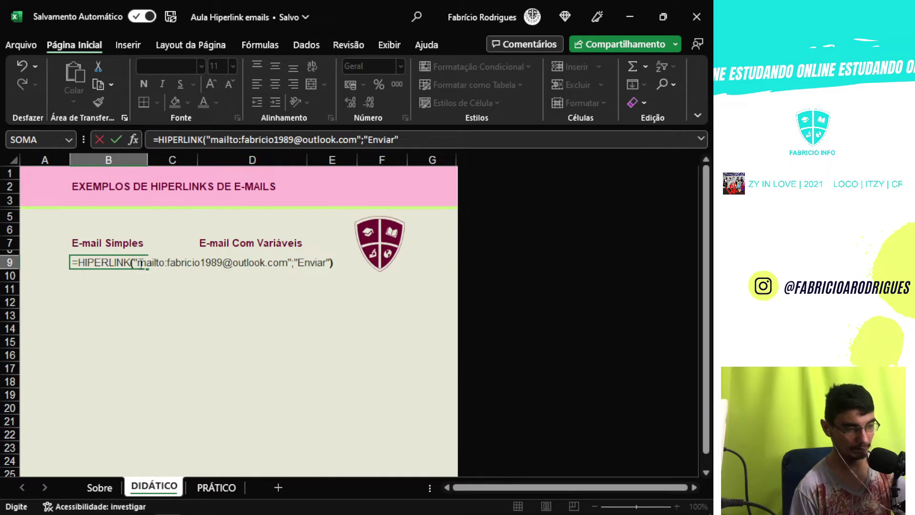
type(")")
key("Return")
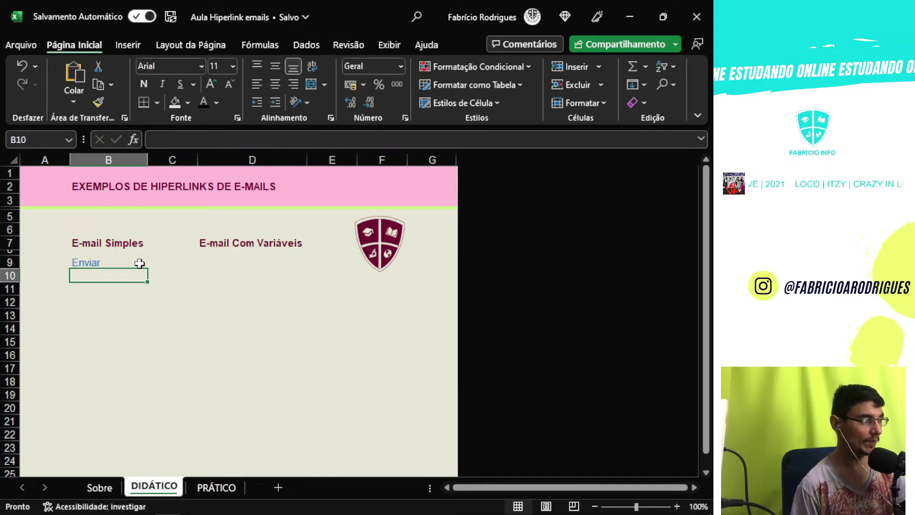
Step: Test the B9 Enviar link and open it in the Windows Email app
left_click(89, 267)
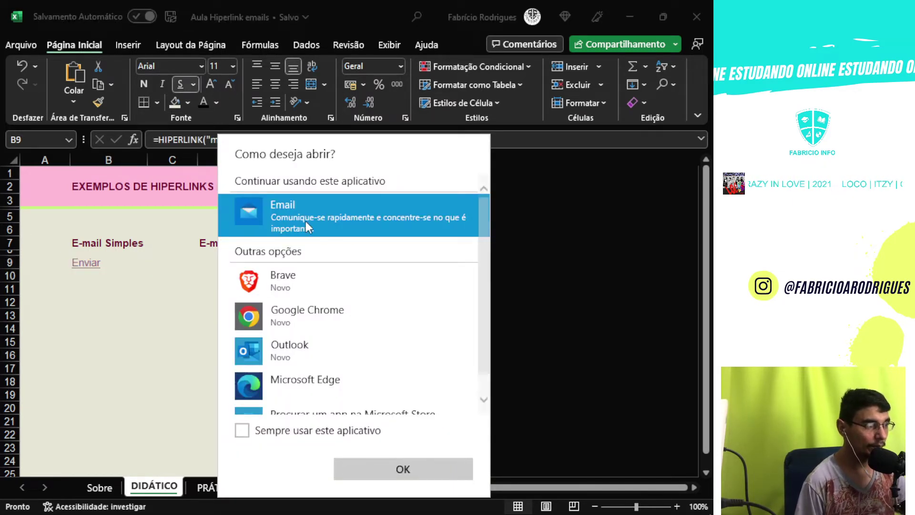
left_click(371, 471)
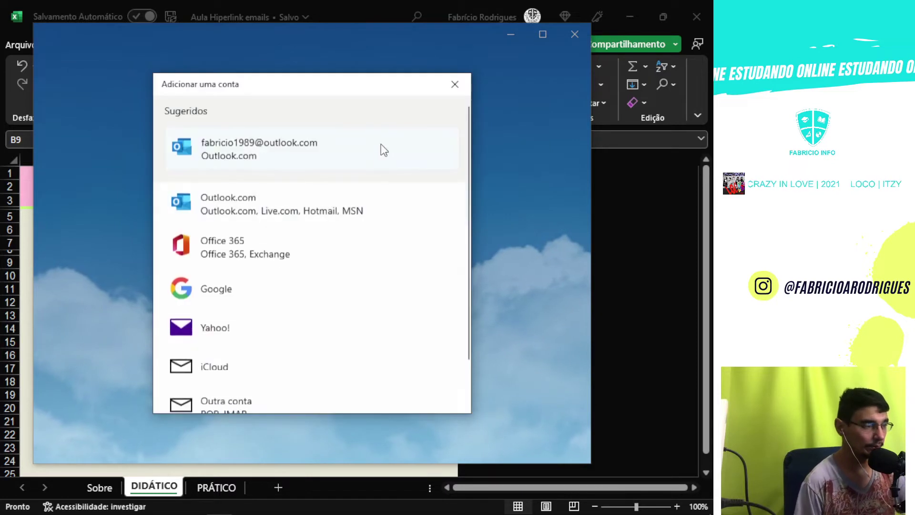
Step: Choose the suggested Outlook.com account, then close the pre-addressed draft
left_click(241, 153)
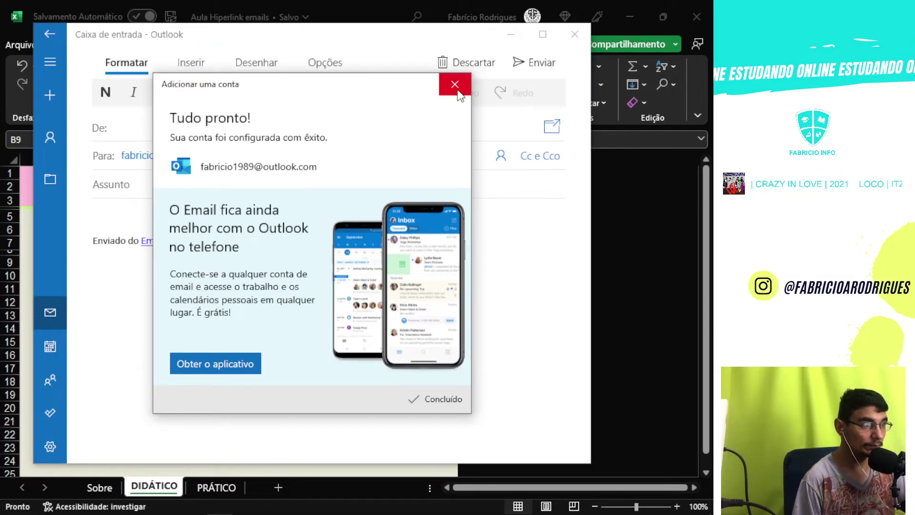
left_click(455, 85)
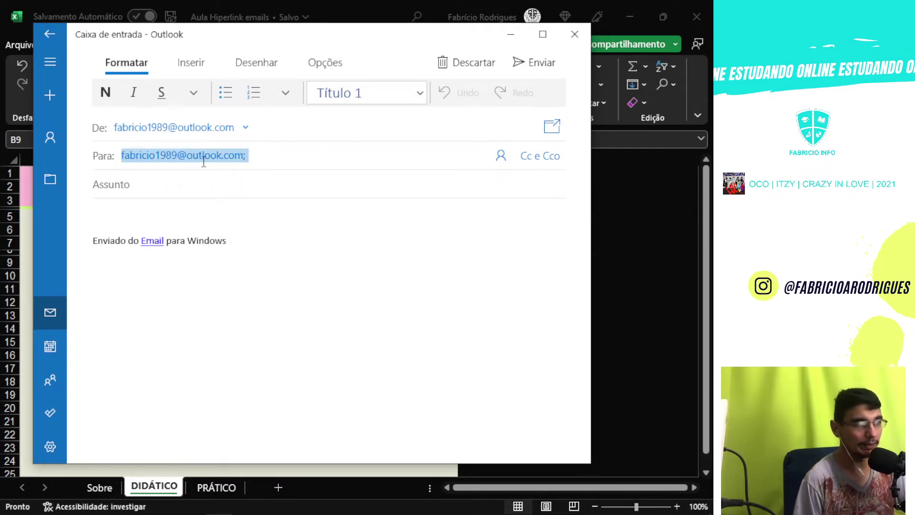
left_click(575, 35)
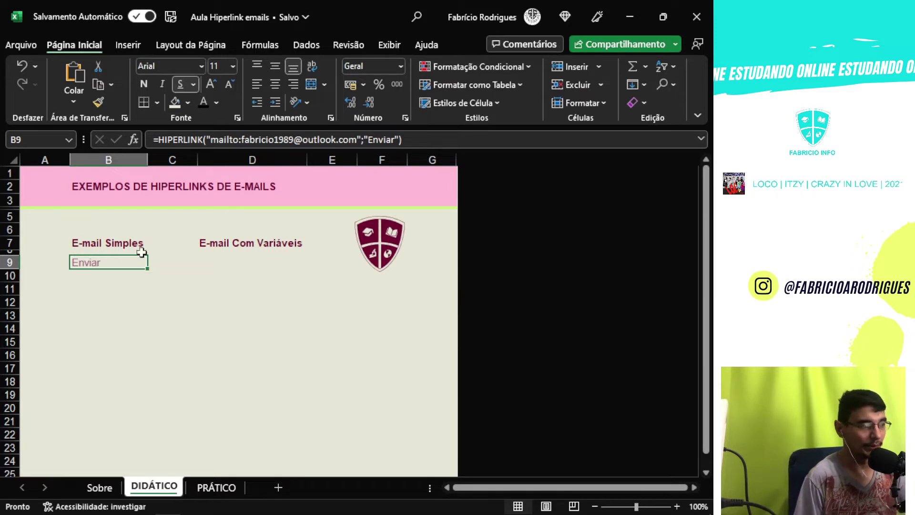
left_click(211, 263)
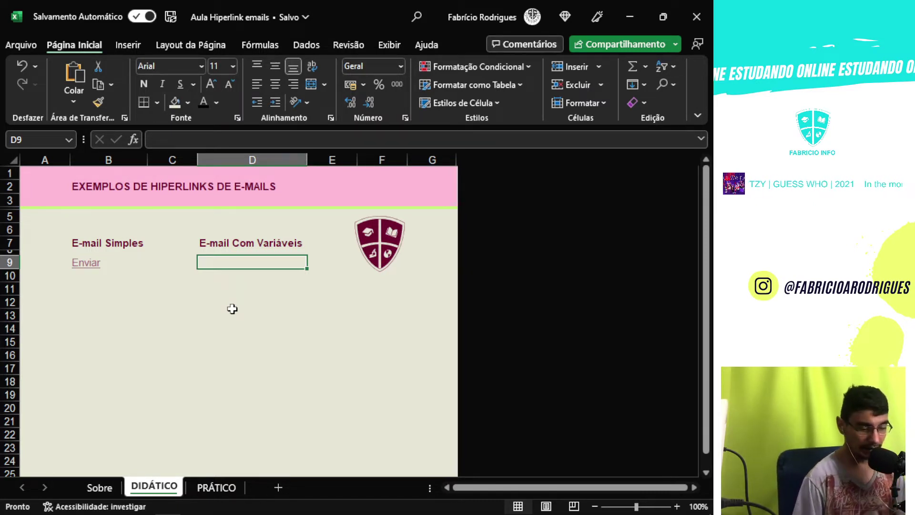
Step: Make D9 an Enviar HIPERLINK to the author's address with Subject=Teste de E-mail
type("=h")
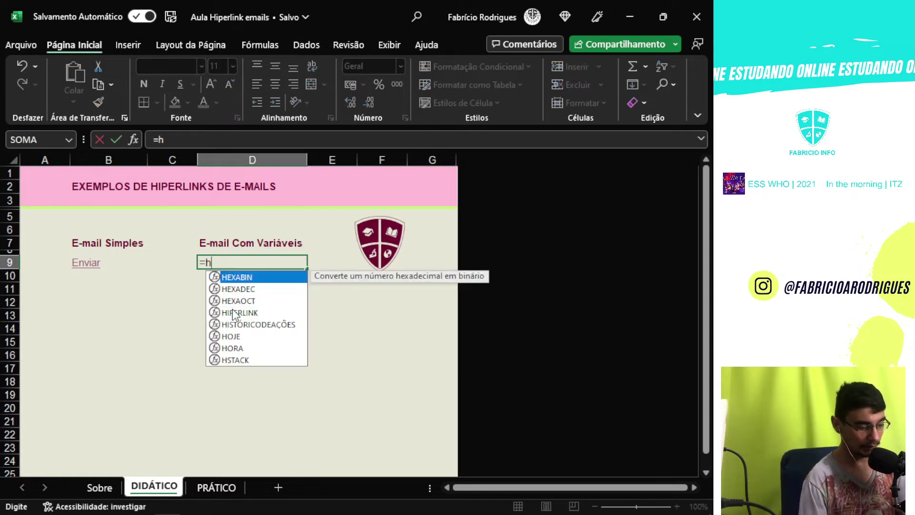
type("ip")
key("Tab")
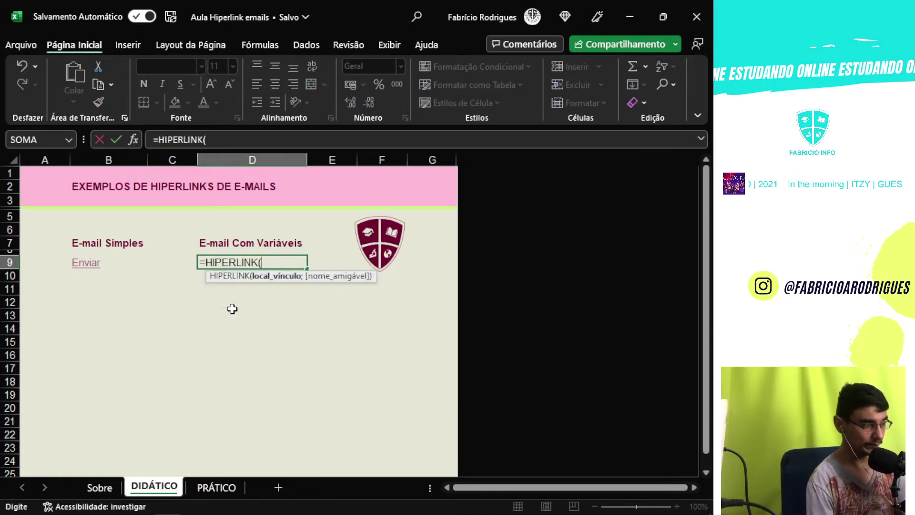
type("\"ma")
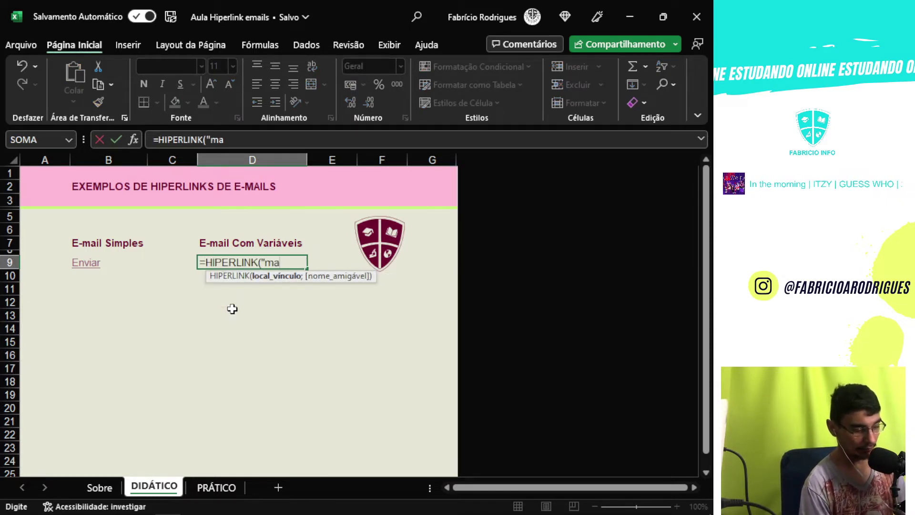
type("ilto:")
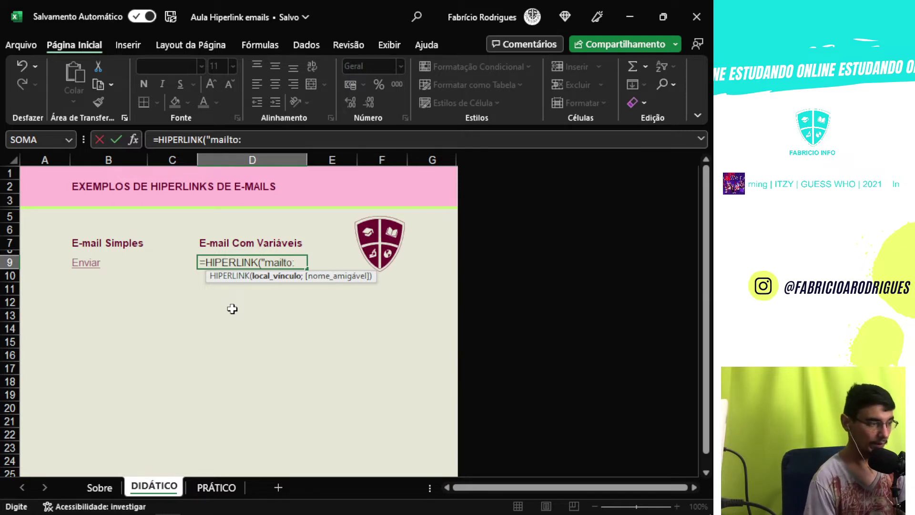
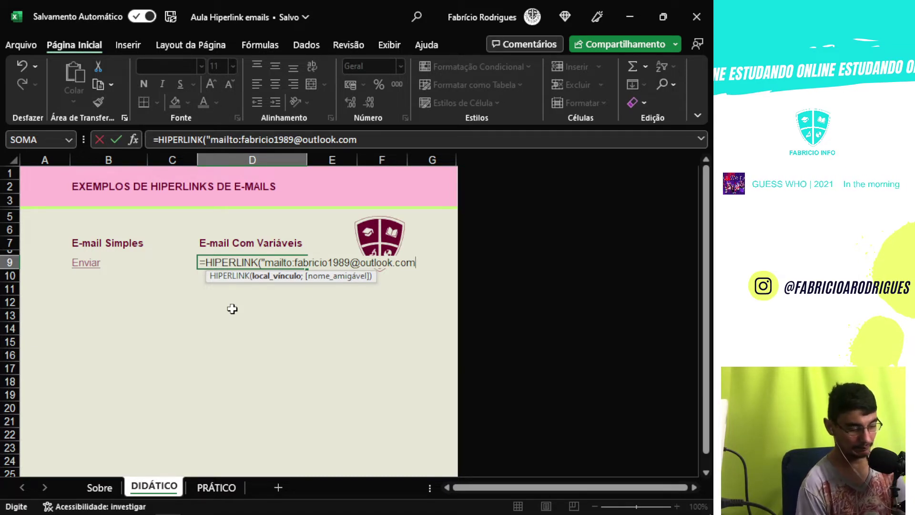
type("?")
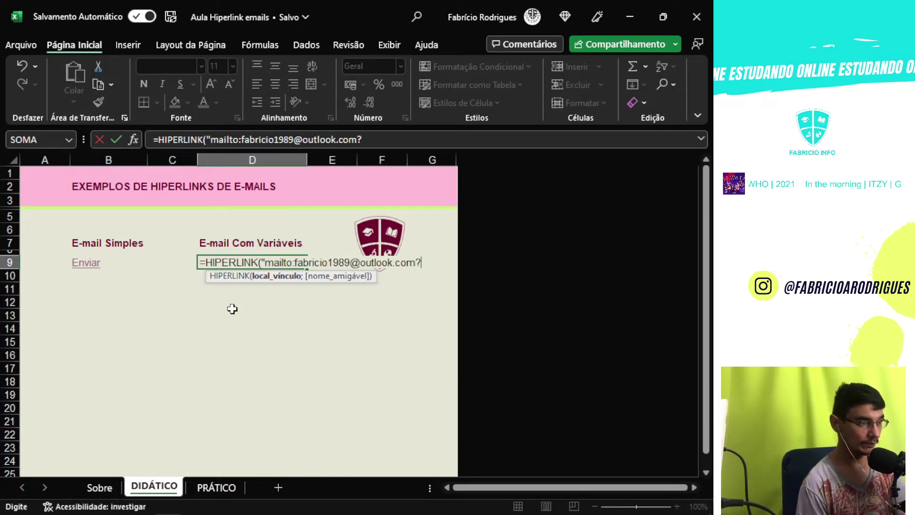
type("S")
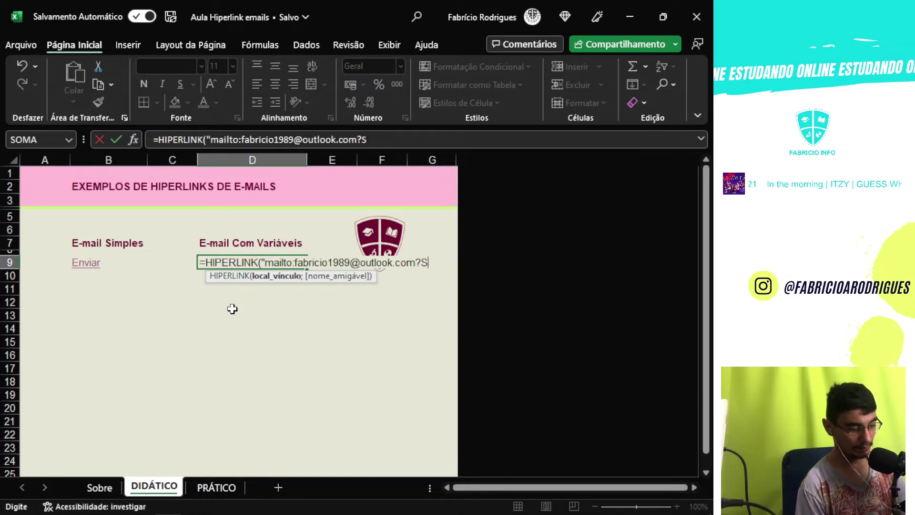
type("ubjec")
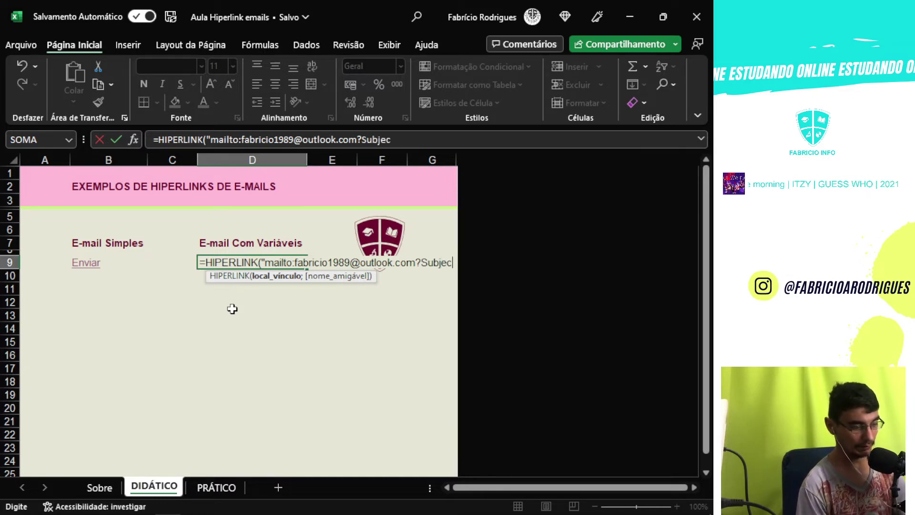
type("t")
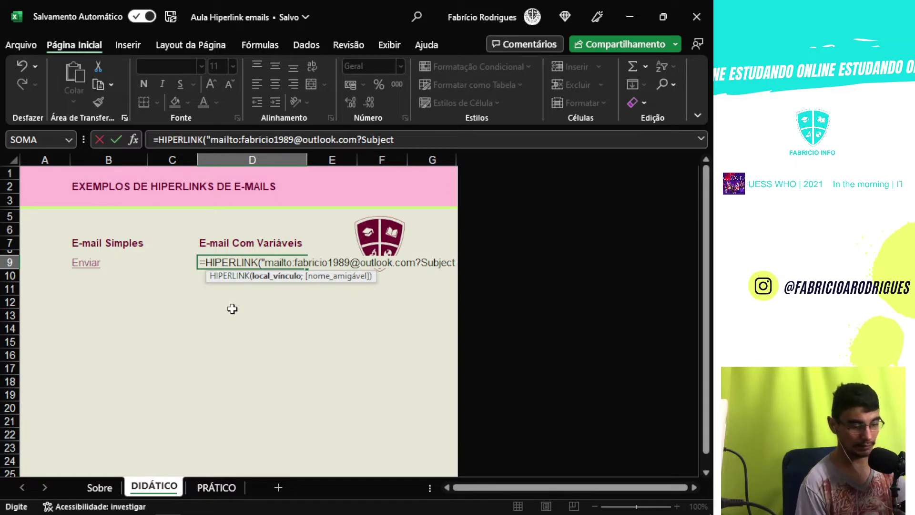
type("=")
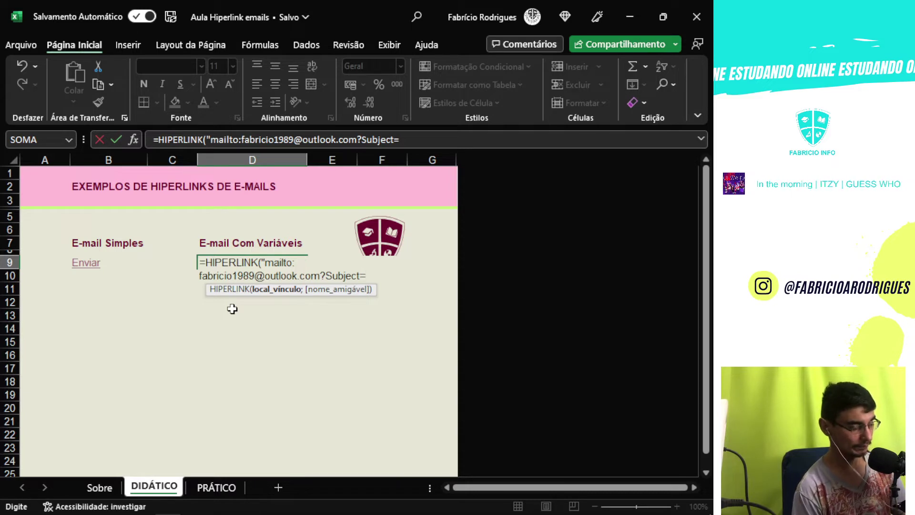
type("Test")
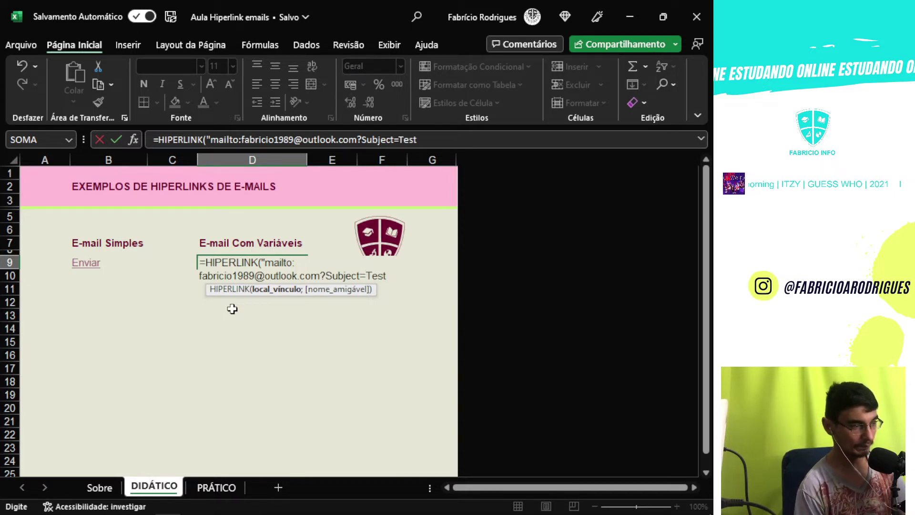
type("e de E-")
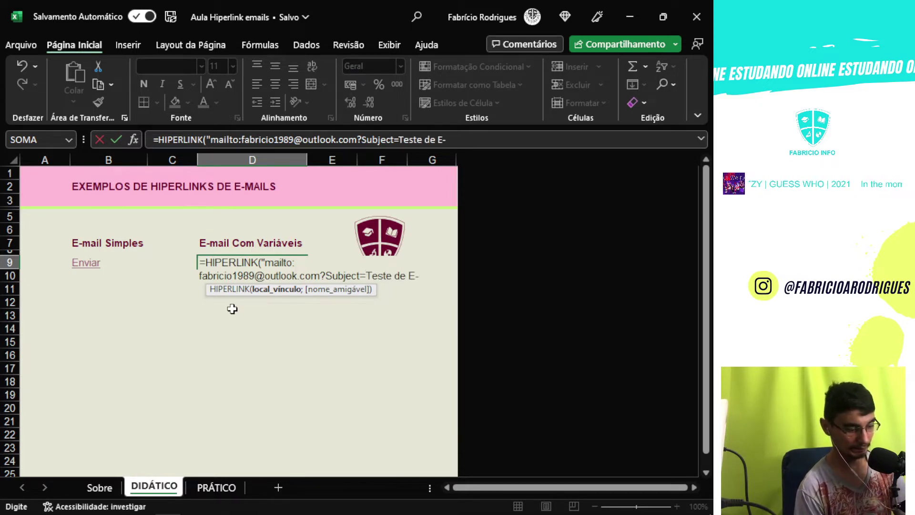
type("mail")
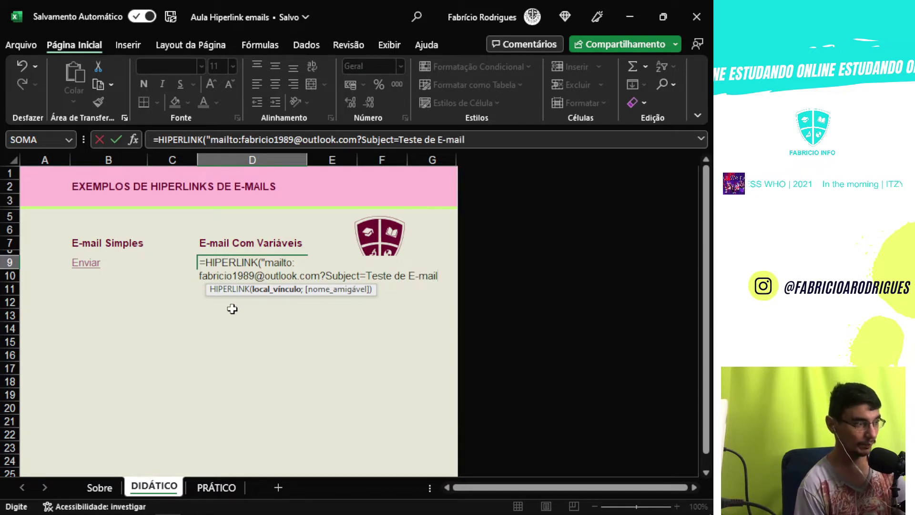
type("\"")
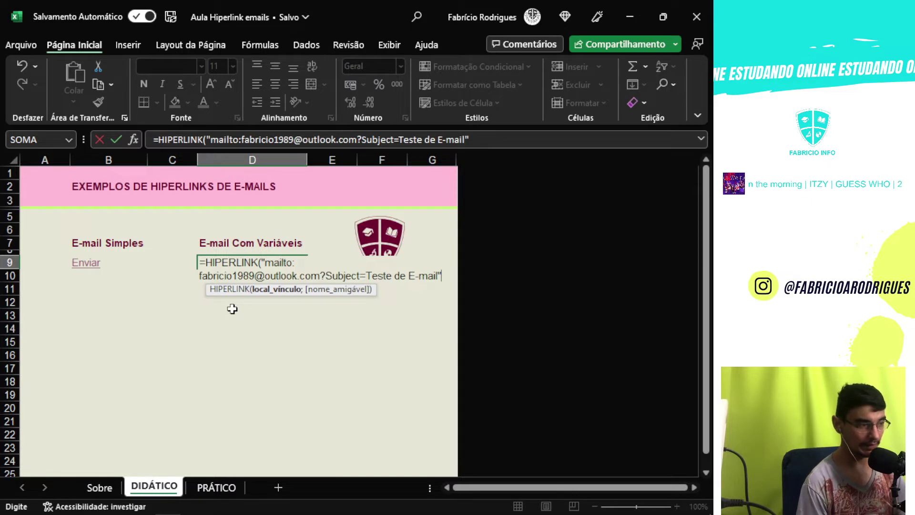
type(";")
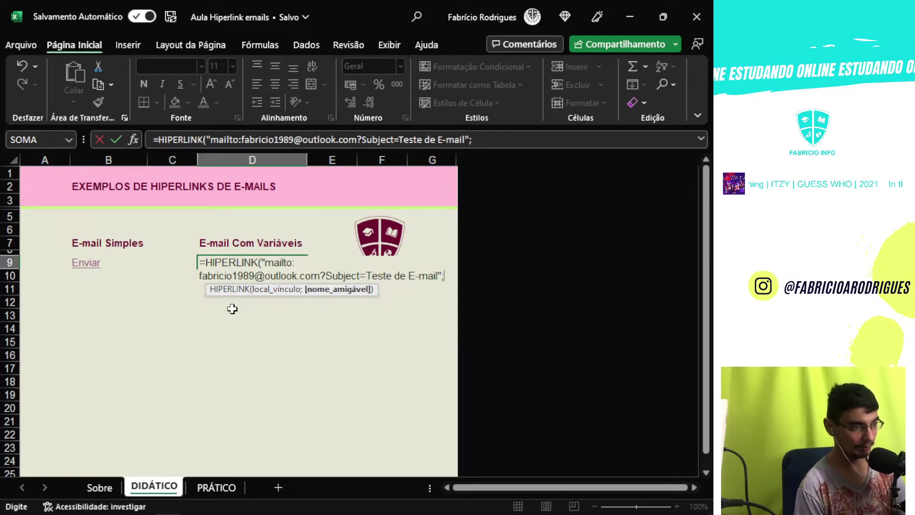
type("\"Env")
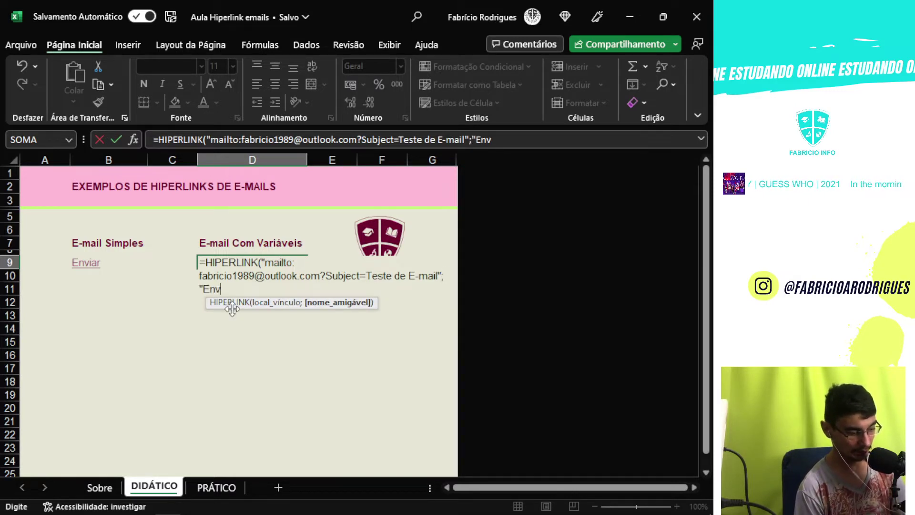
type("iar\"")
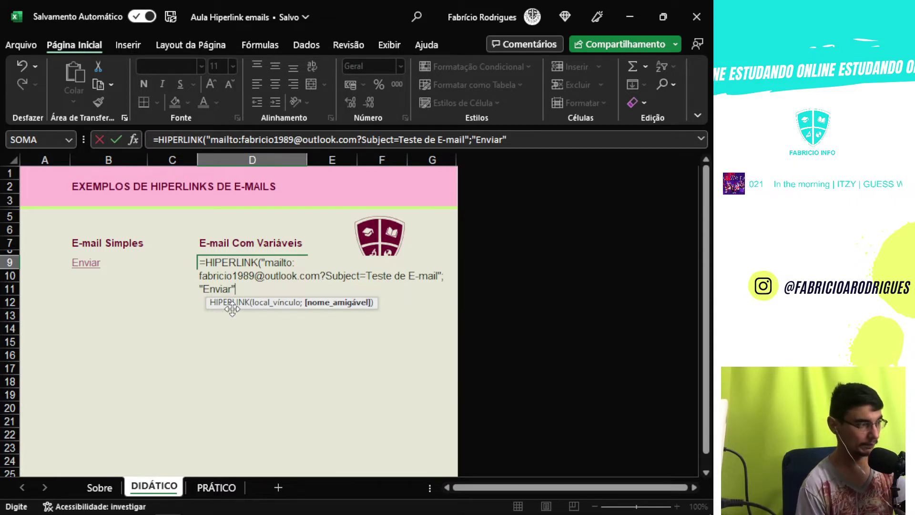
type(")")
key("Return")
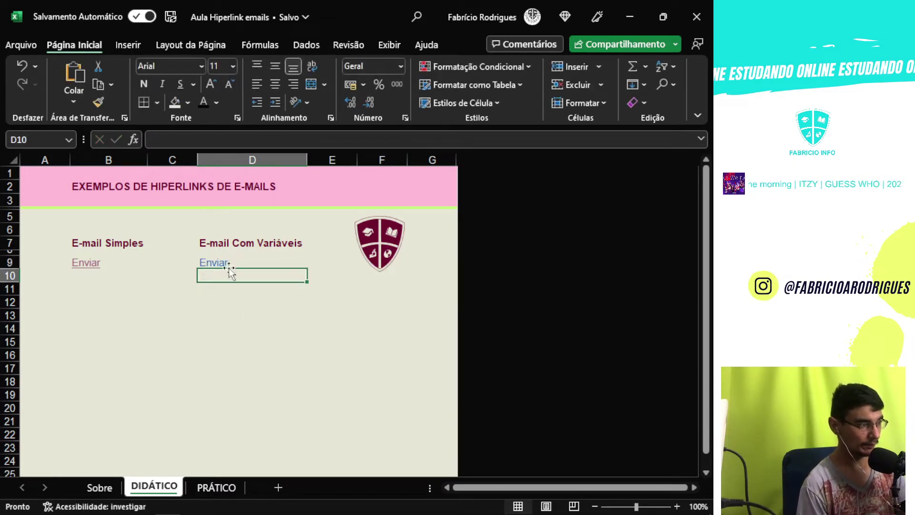
left_click(214, 267)
left_click(214, 267)
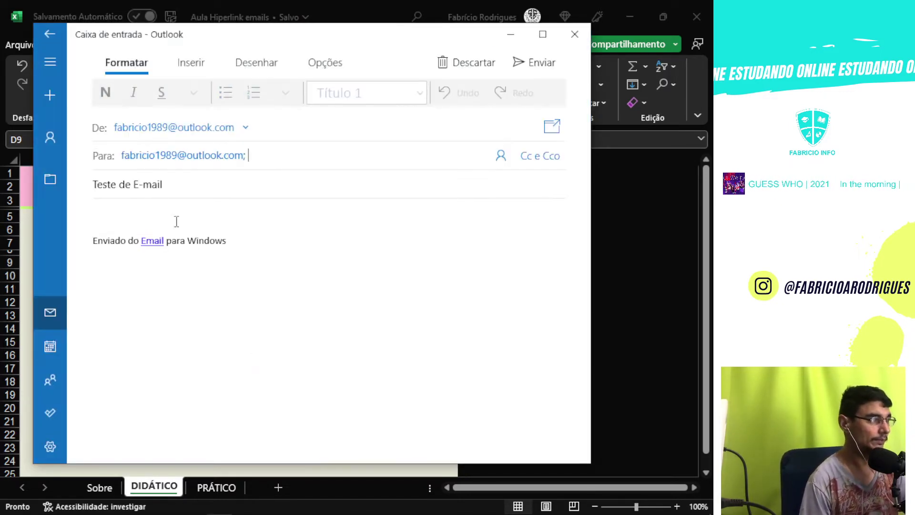
double_click(210, 157)
left_click(248, 157)
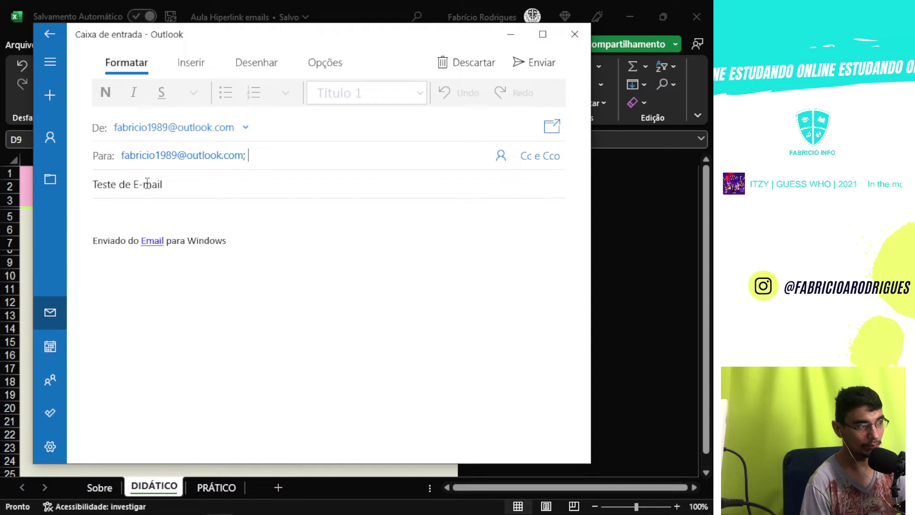
left_click(176, 192)
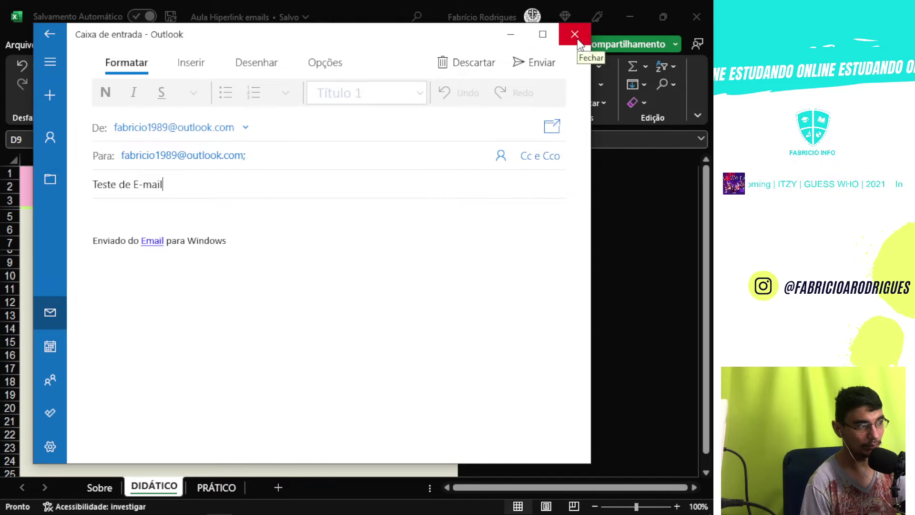
left_click(575, 37)
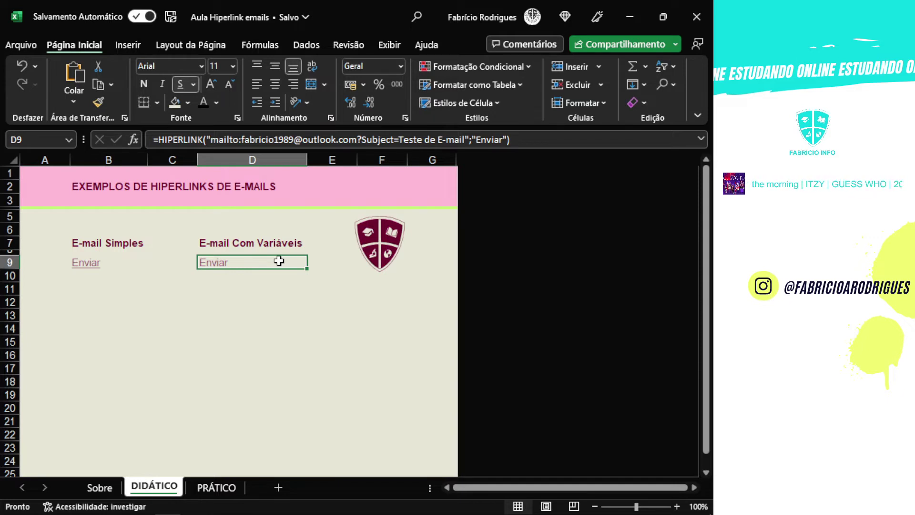
Step: Add &Body=Este é um teste de email para o Excel to D9's mailto link
double_click(279, 261)
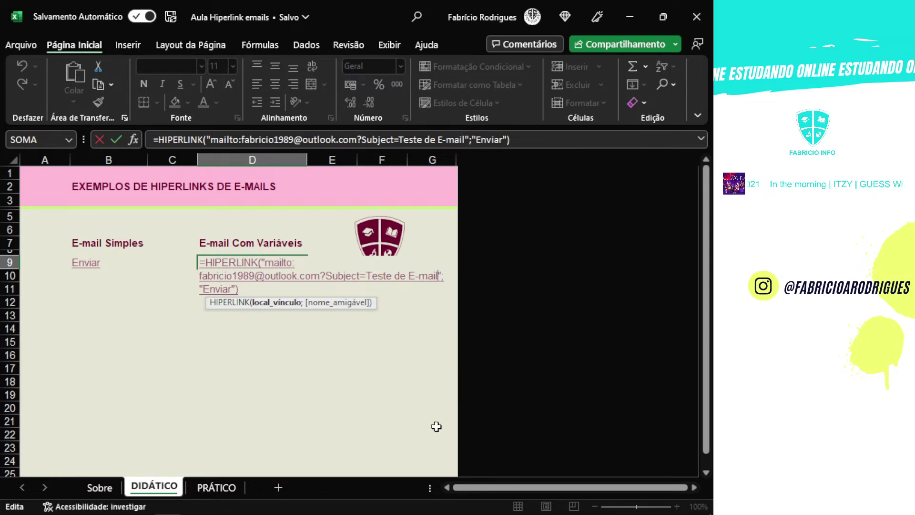
type("&")
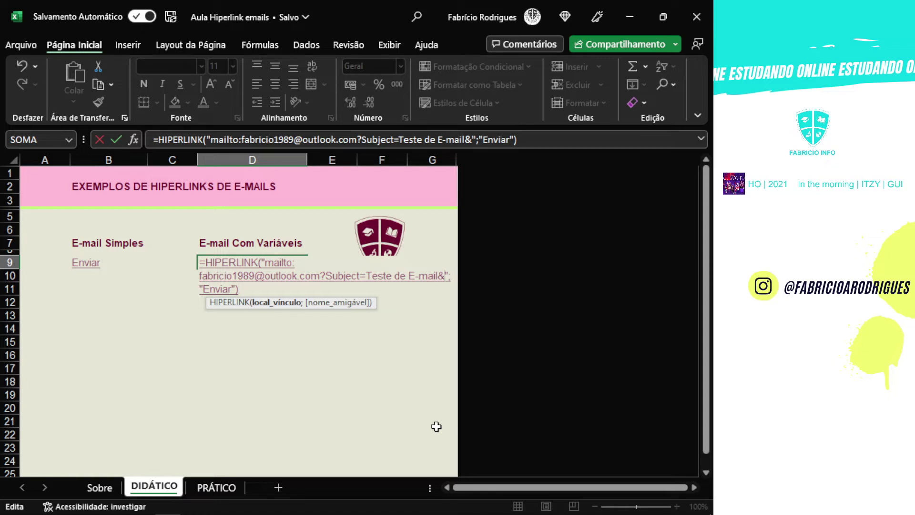
type("B")
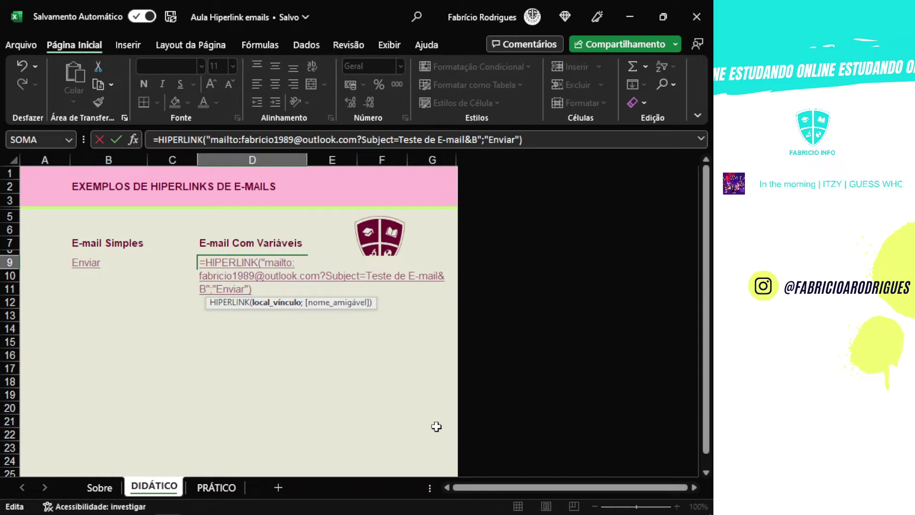
type("ody")
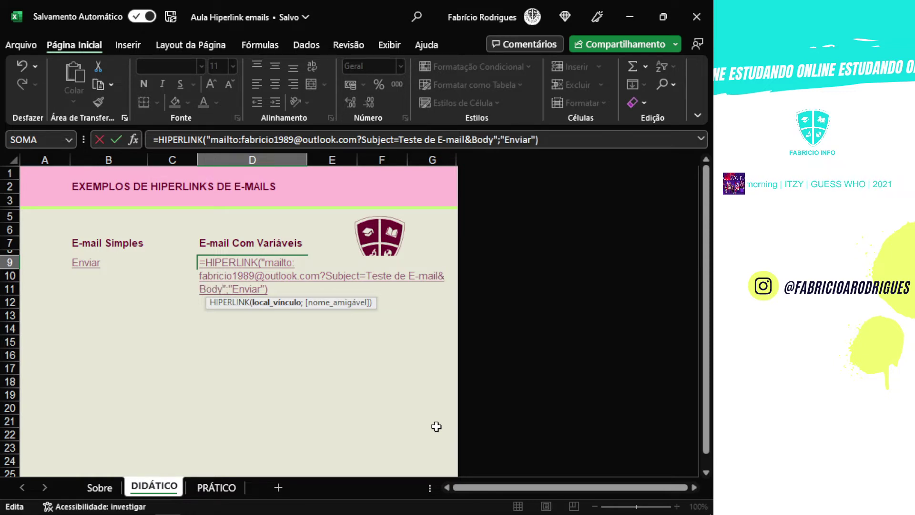
type("=")
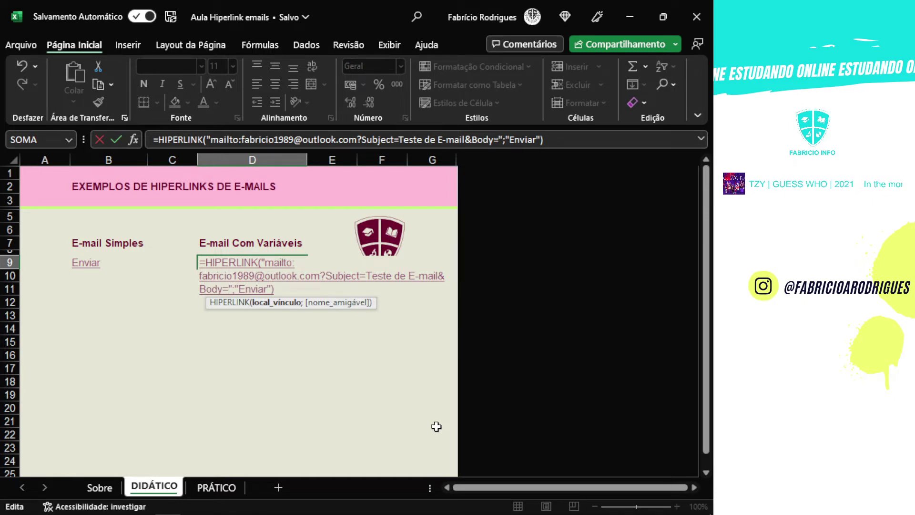
type("Este ")
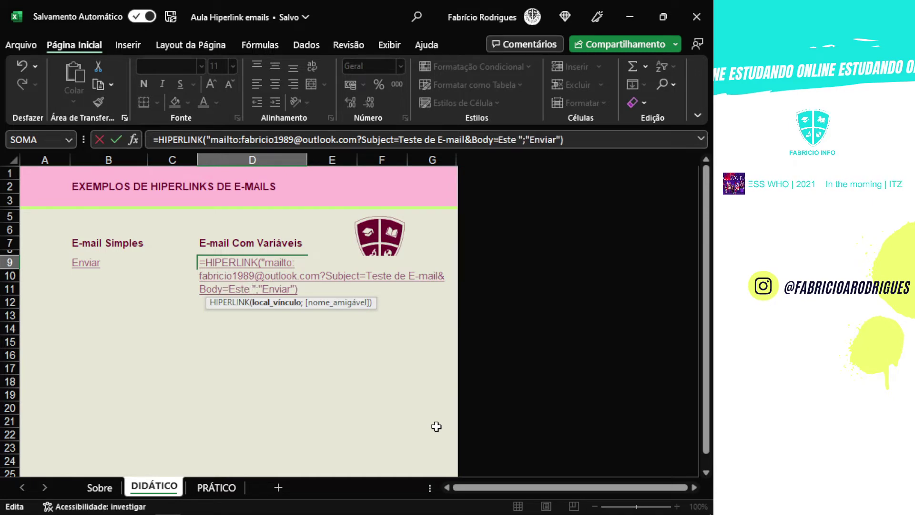
type("é um ts")
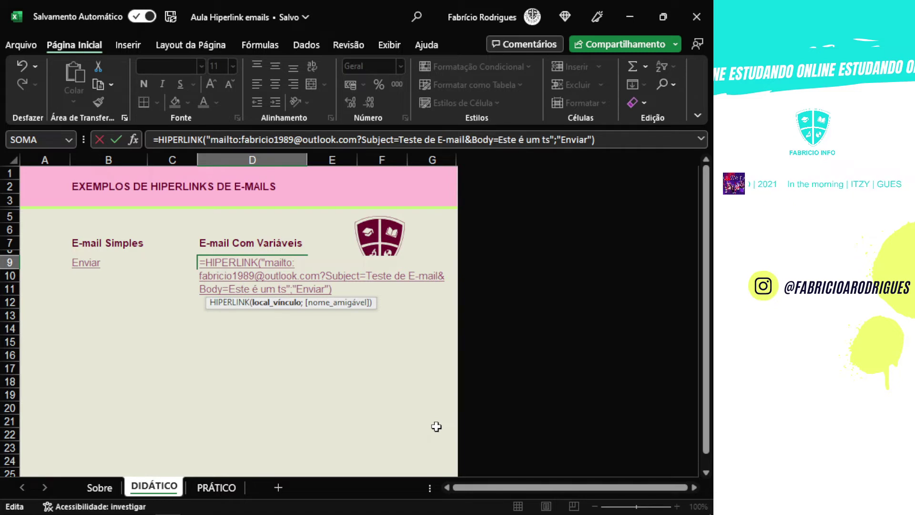
key("BackSpace")
type("este de")
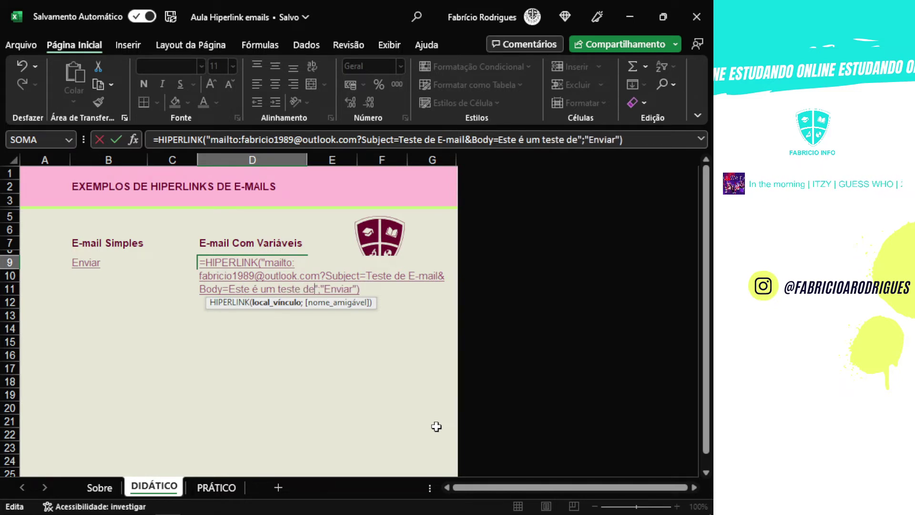
type(" email pa")
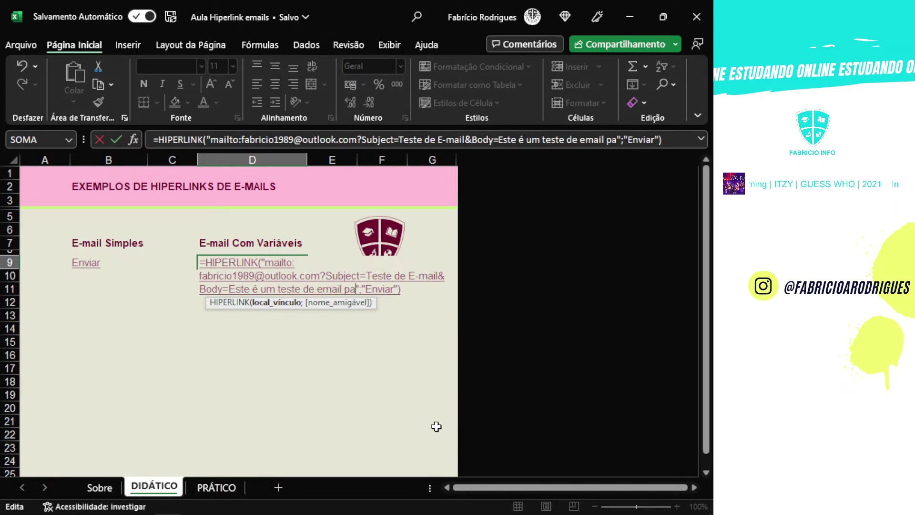
type("ra o eex")
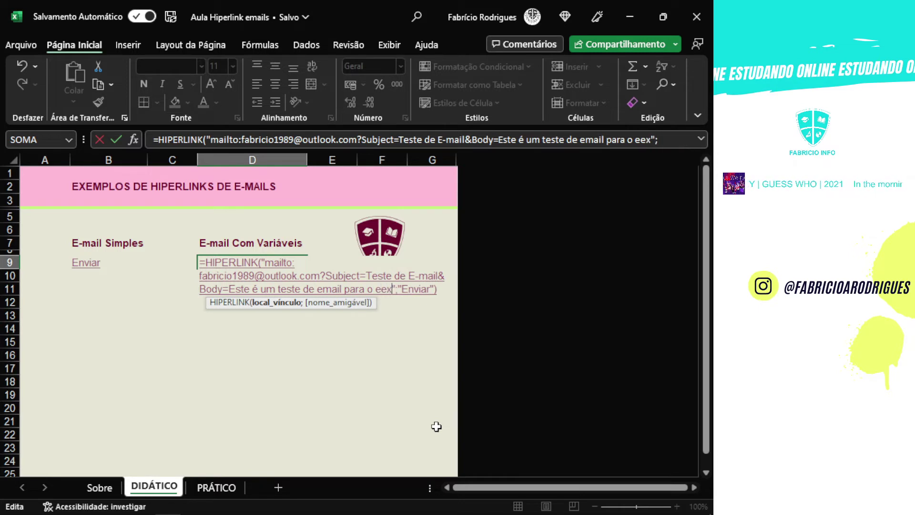
key("BackSpace")
key("BackSpace")
key("BackSpace")
type("Exc")
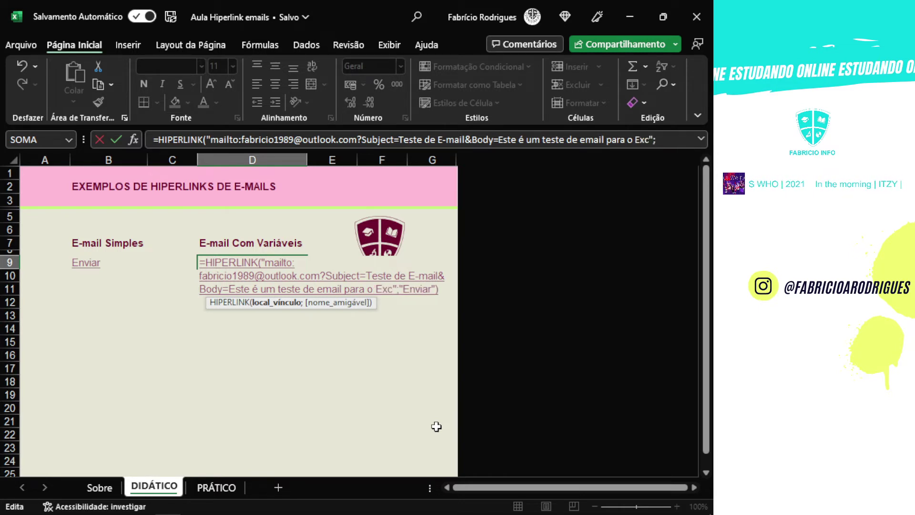
type("el")
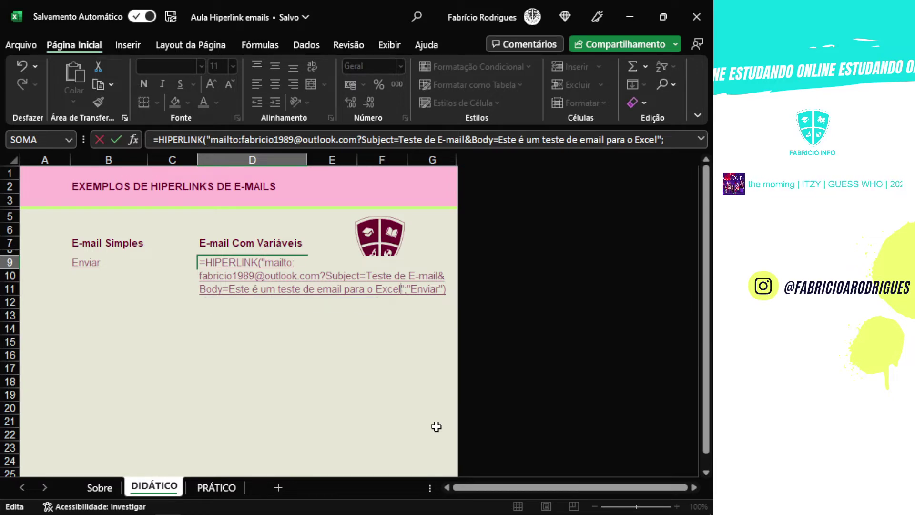
key("Return")
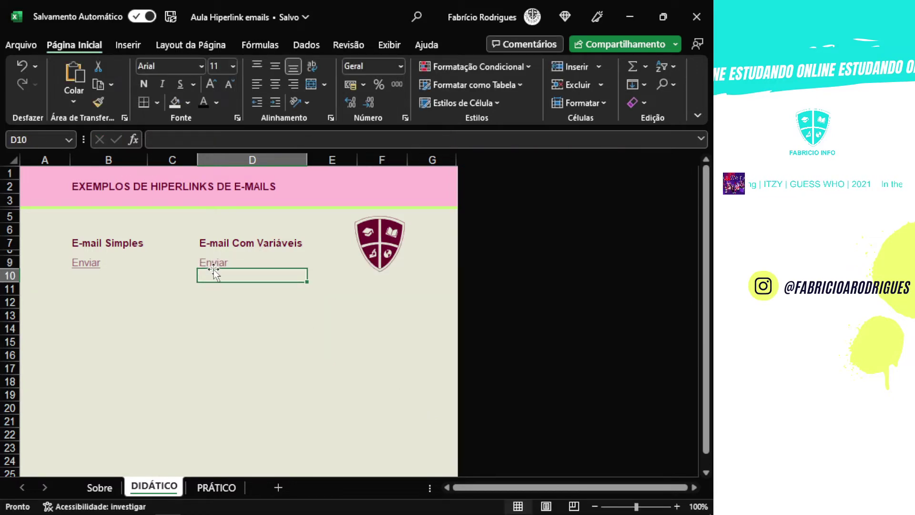
left_click(213, 265)
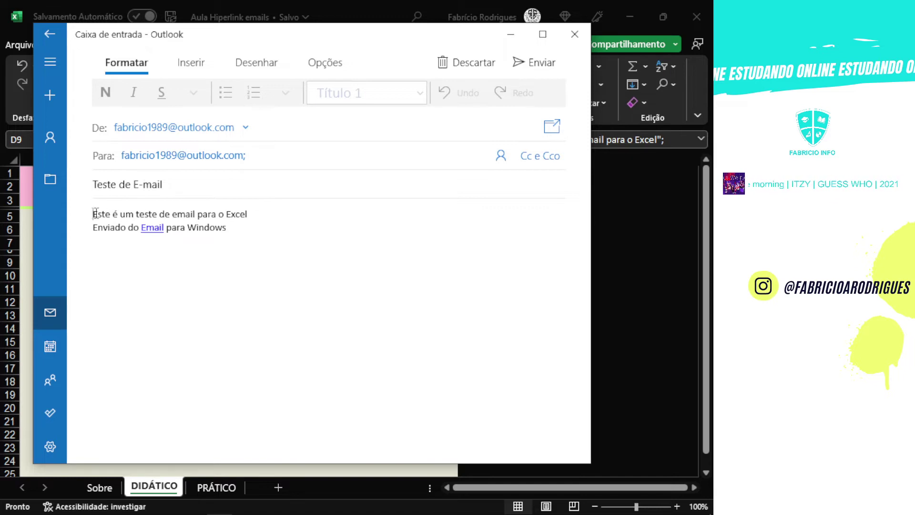
left_click_drag(94, 214, 286, 219)
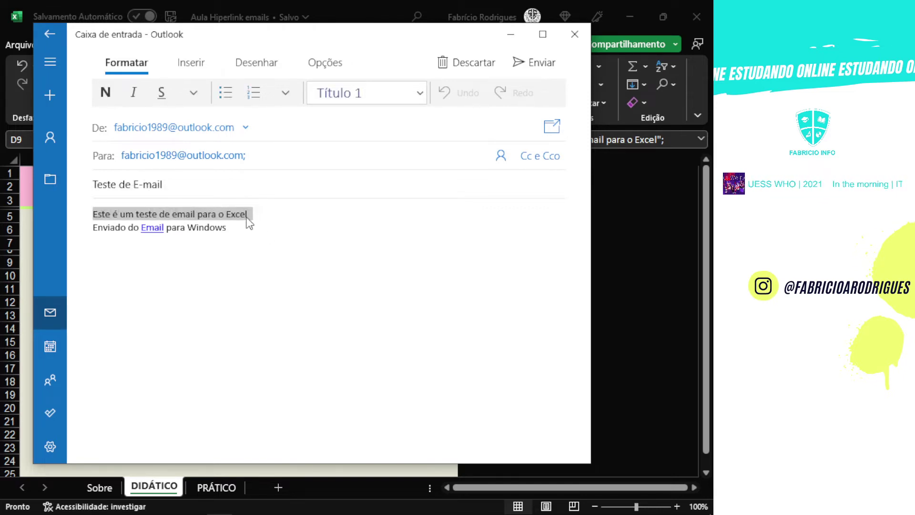
left_click(574, 33)
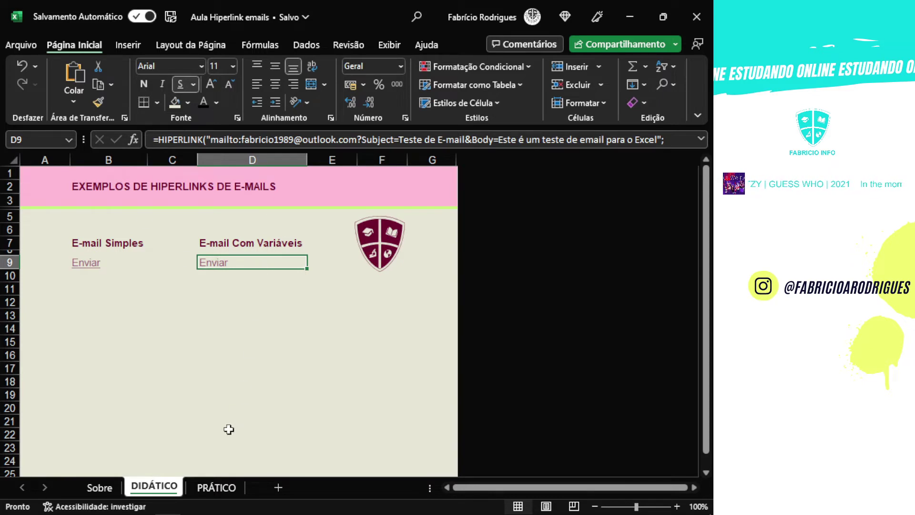
Step: Switch back to the PRÁTICO sheet's INSCRIÇÃO ALUNO X CURSO table
left_click(215, 487)
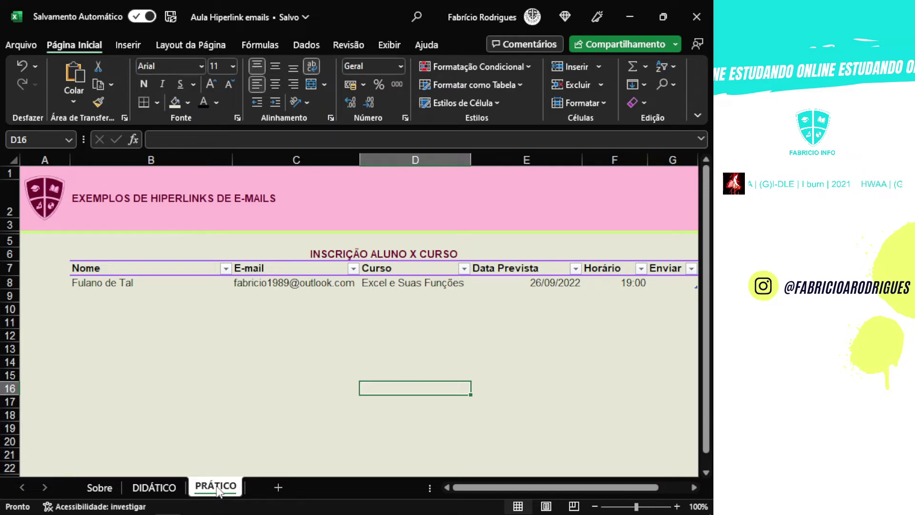
left_click(595, 507)
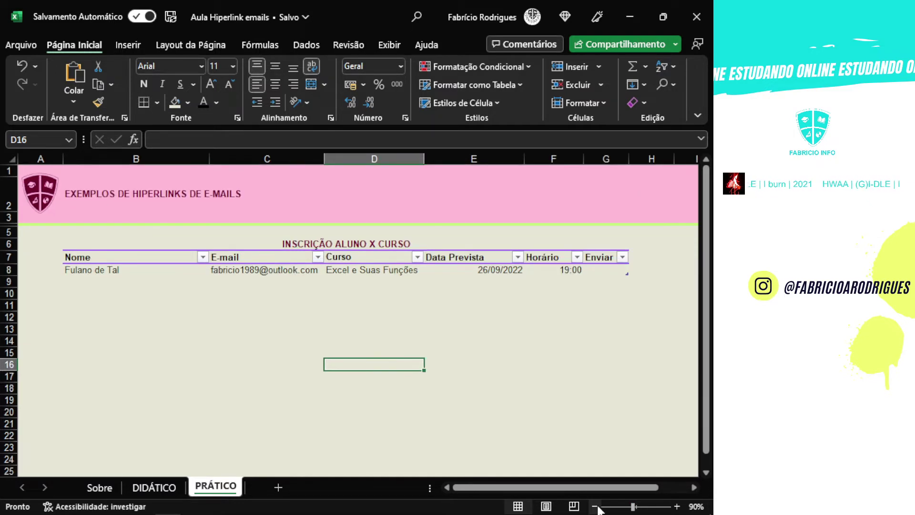
left_click_drag(129, 270, 582, 271)
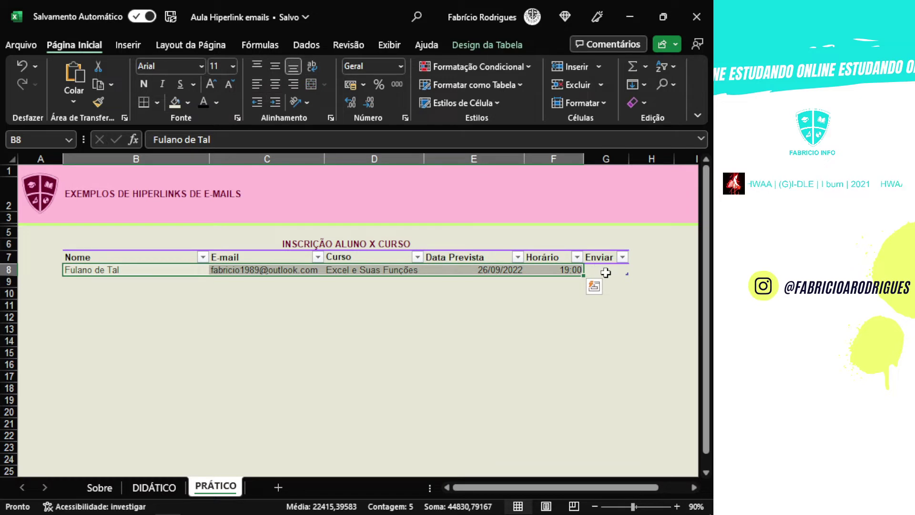
left_click(602, 271)
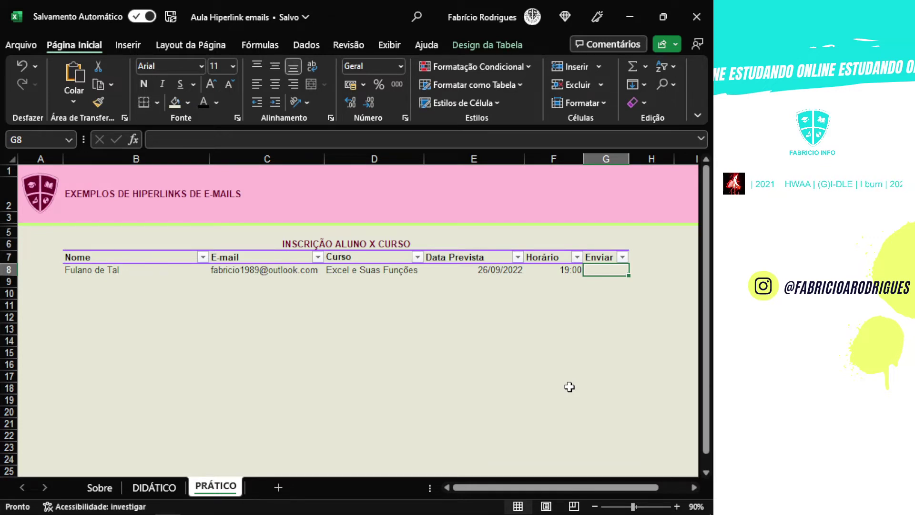
left_click(562, 273)
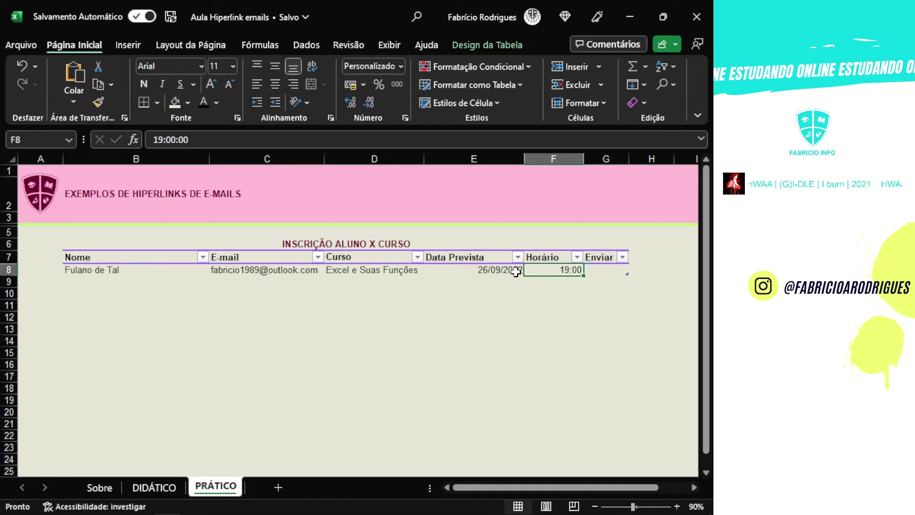
left_click(472, 270)
left_click(383, 262)
left_click(362, 270)
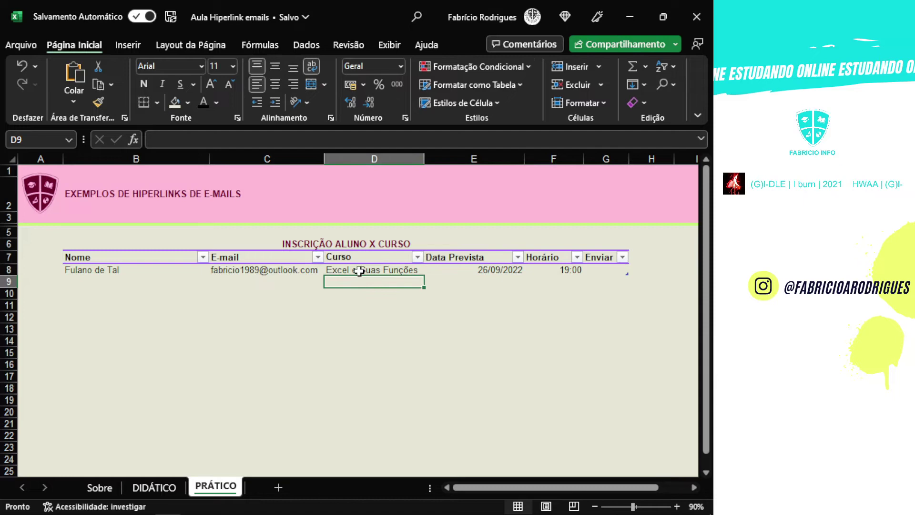
left_click(294, 281)
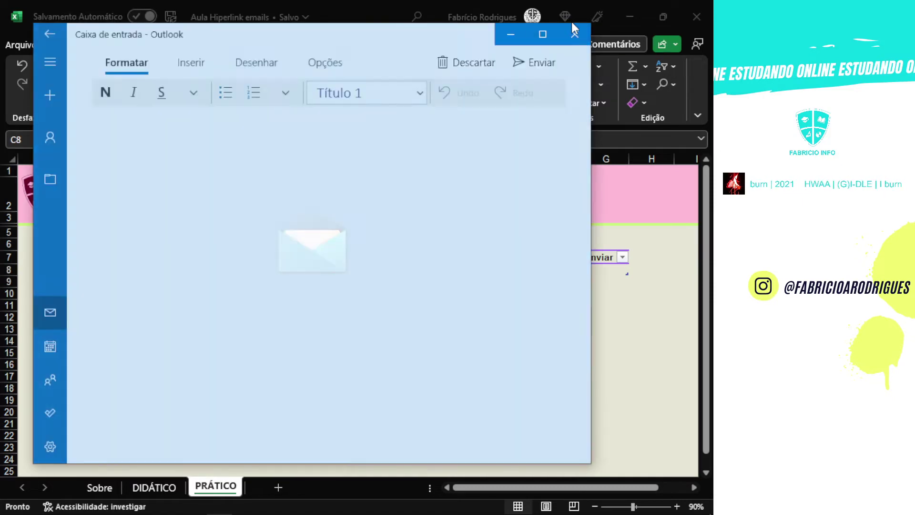
left_click(573, 33)
left_click(181, 270)
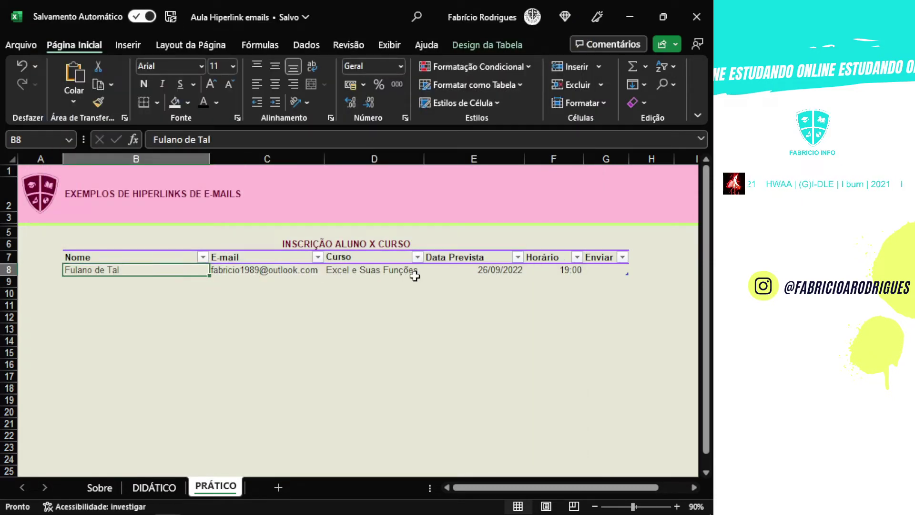
left_click(604, 270)
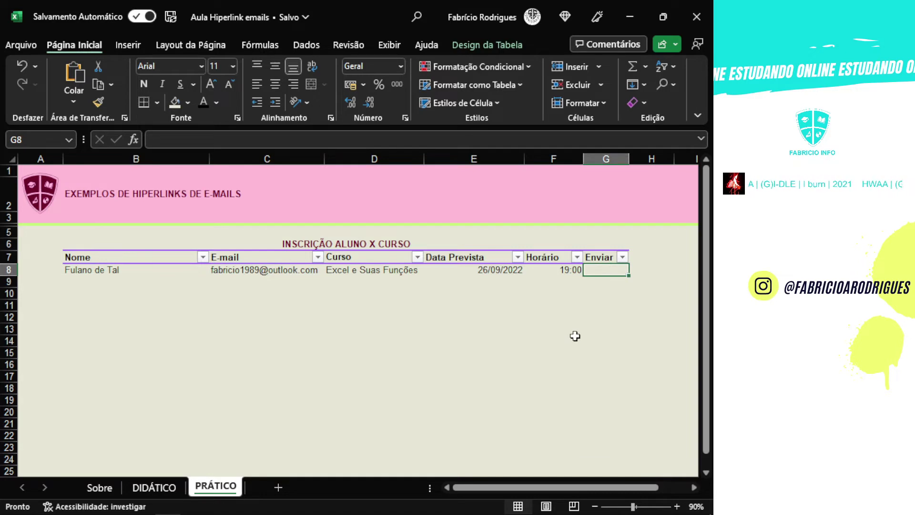
Step: In G8, start a HIPERLINK mailto formula using the row's E-mail and "?Subject= Inscrição no Curso"
type("=hip")
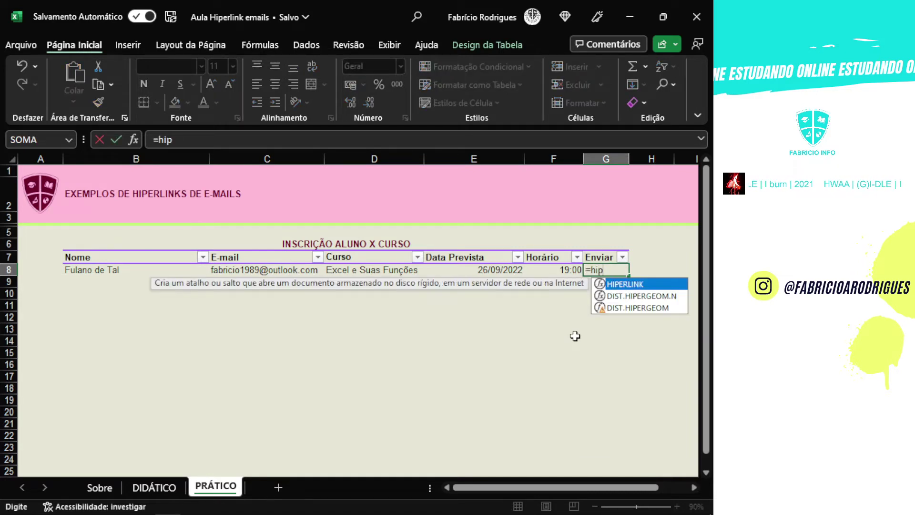
key("Tab")
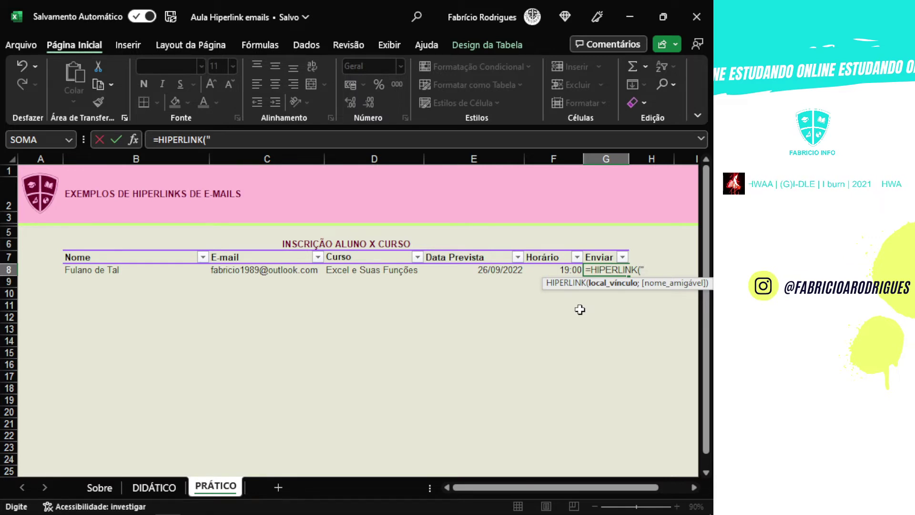
type("mailto:")
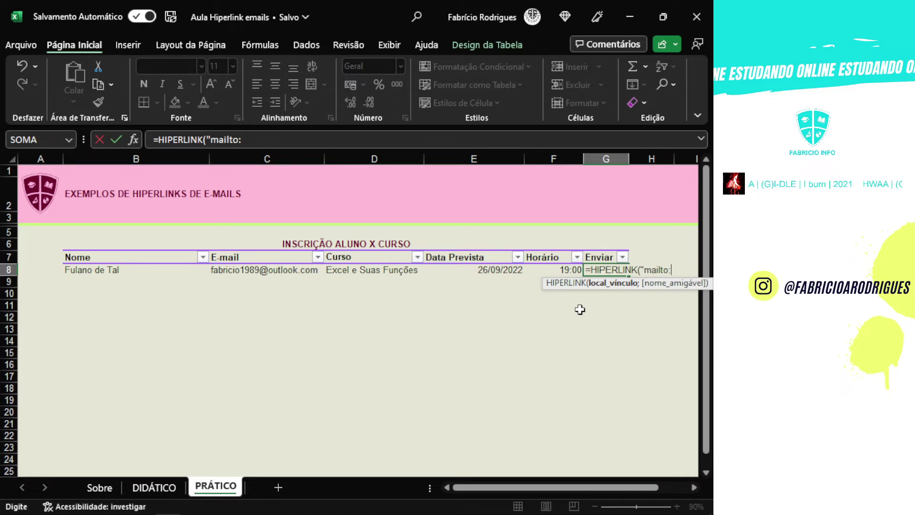
type("\"")
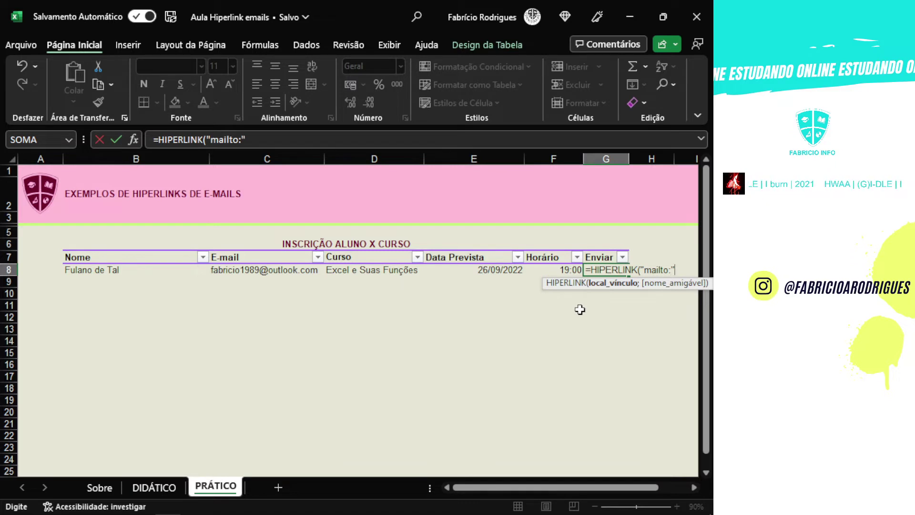
type("&")
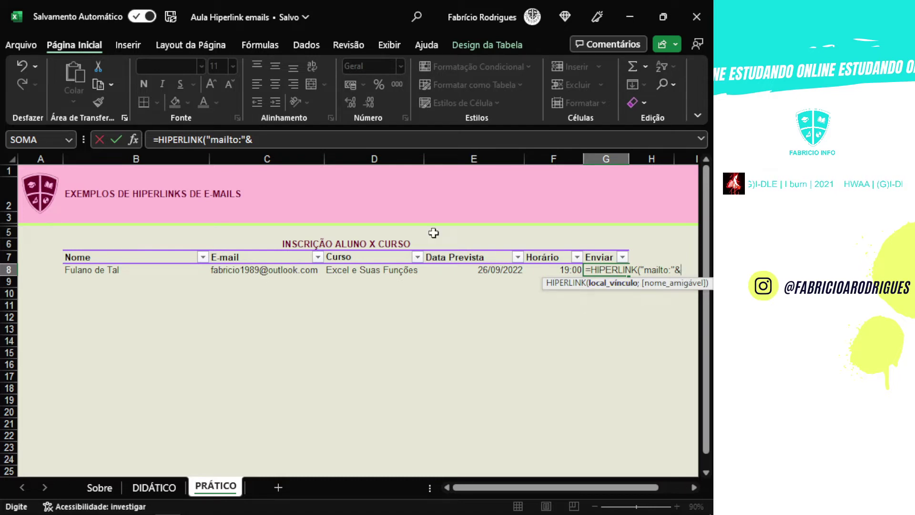
left_click(300, 270)
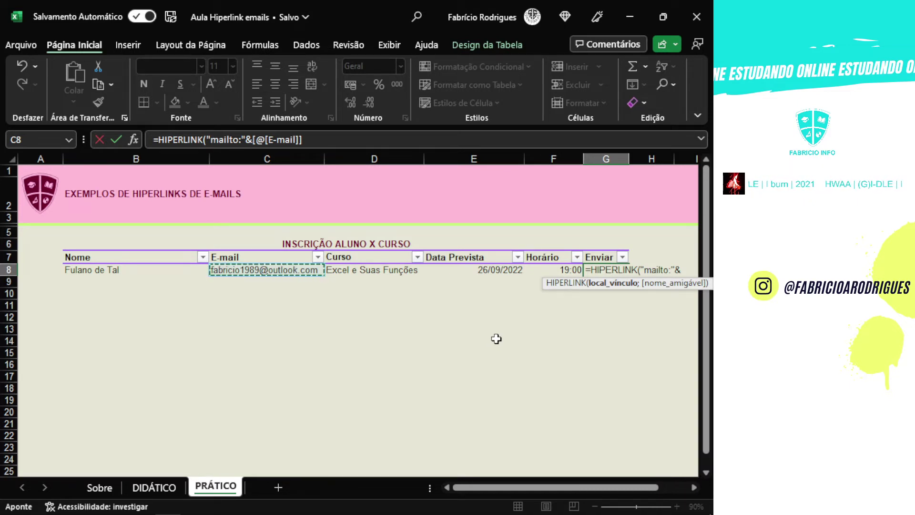
type("&")
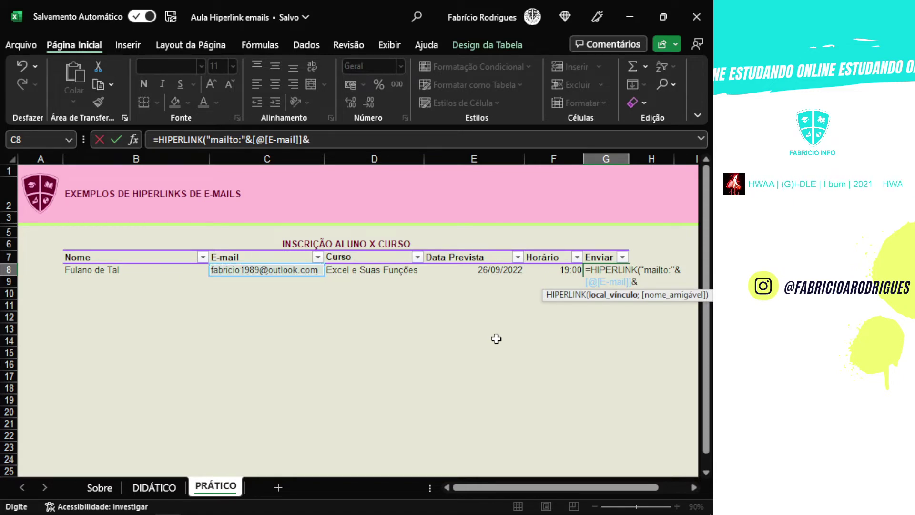
type("\"")
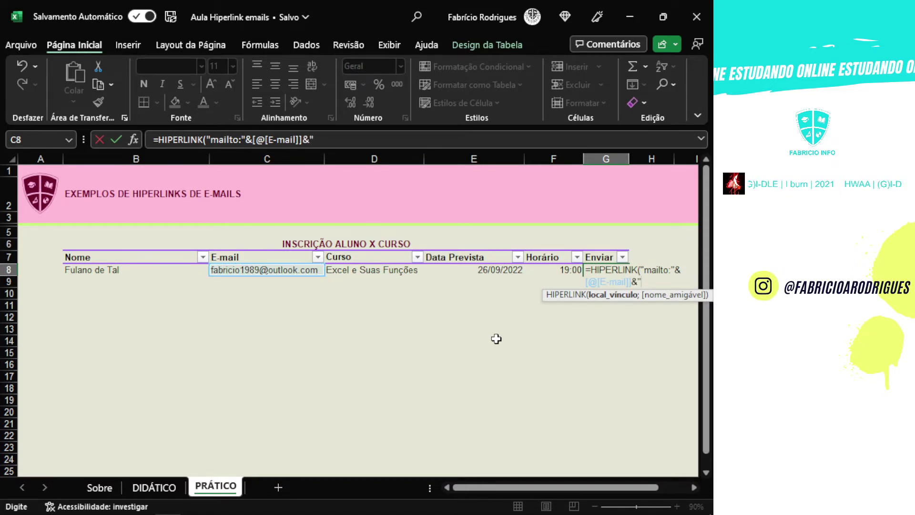
type("?")
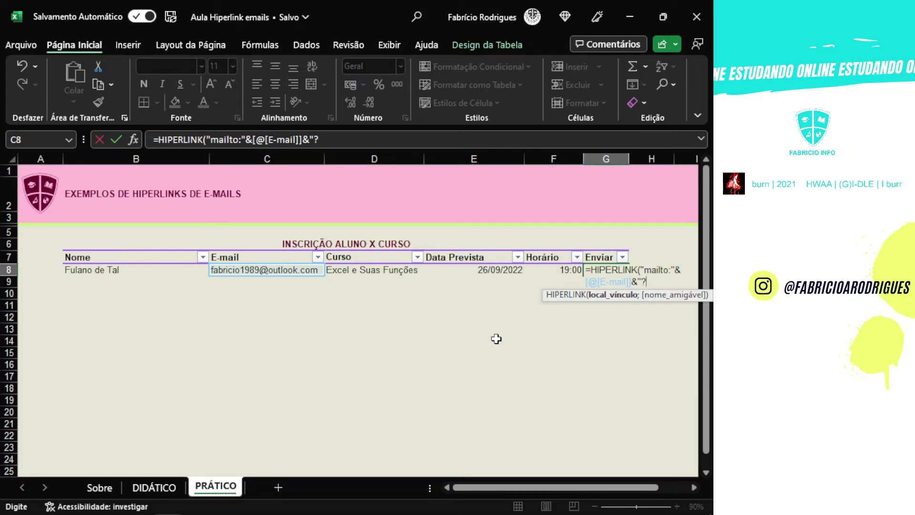
type("Su")
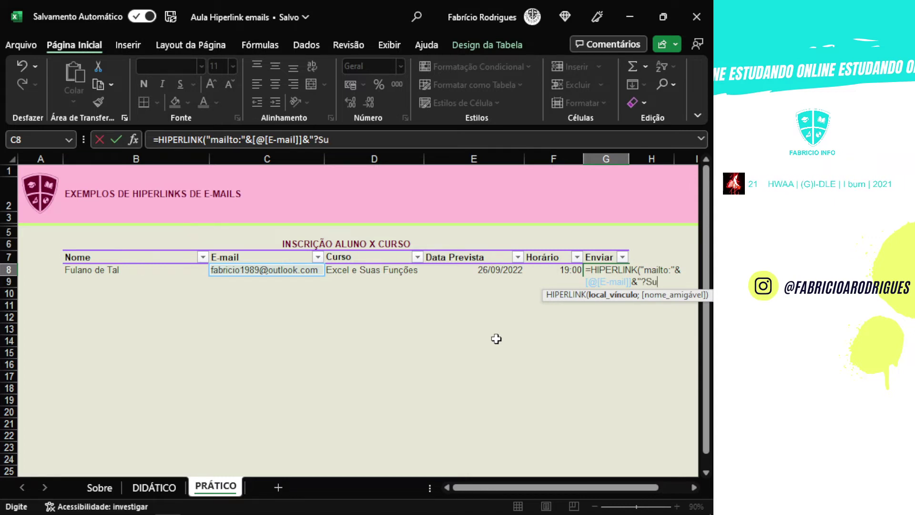
type("bje")
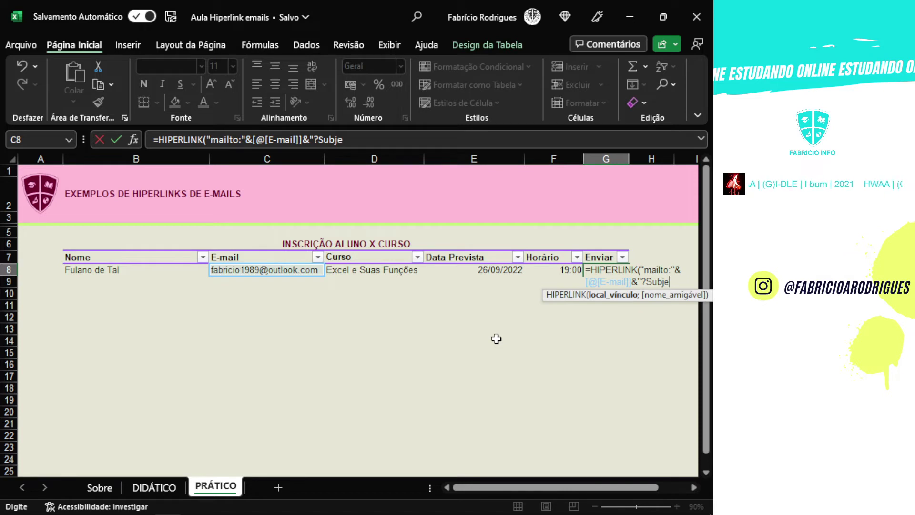
type("ct")
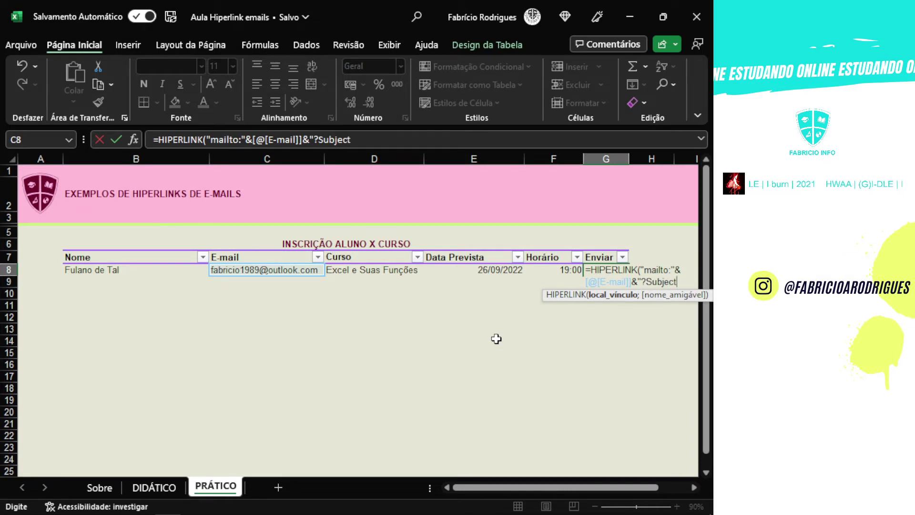
type("= ")
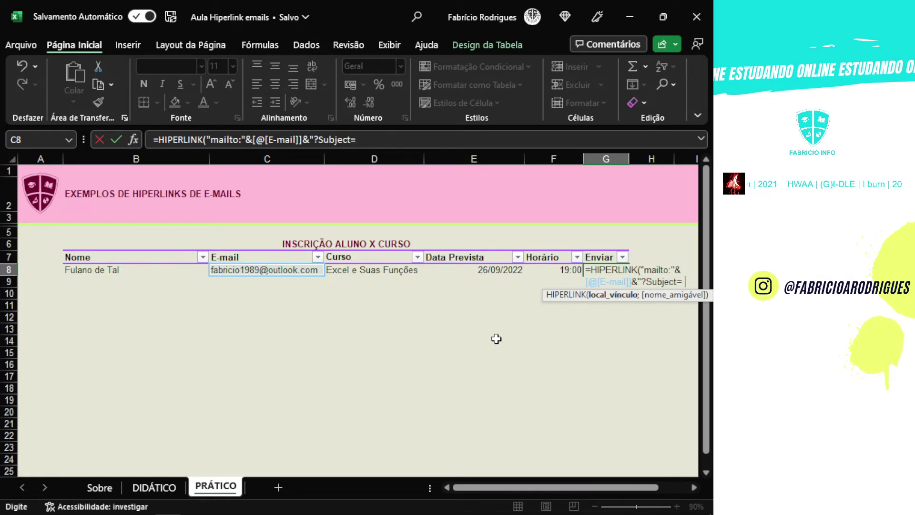
type("Ins")
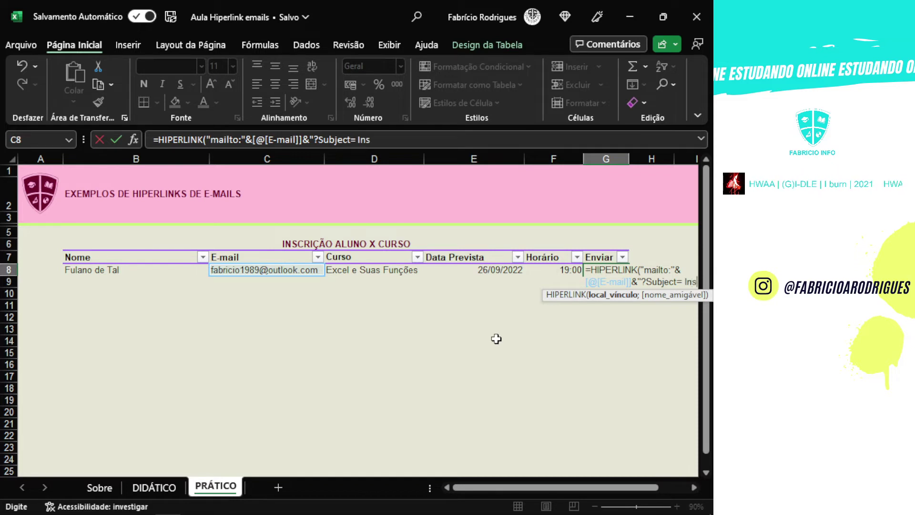
type("crição")
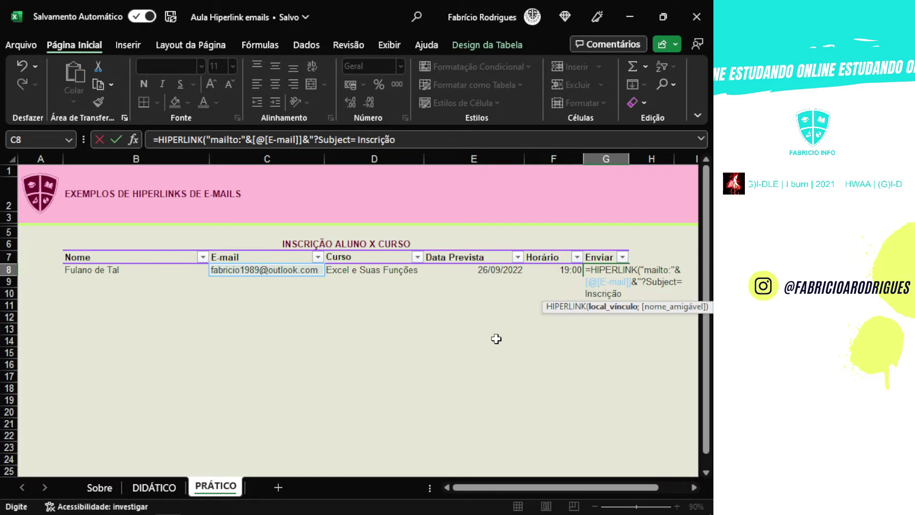
type(" no")
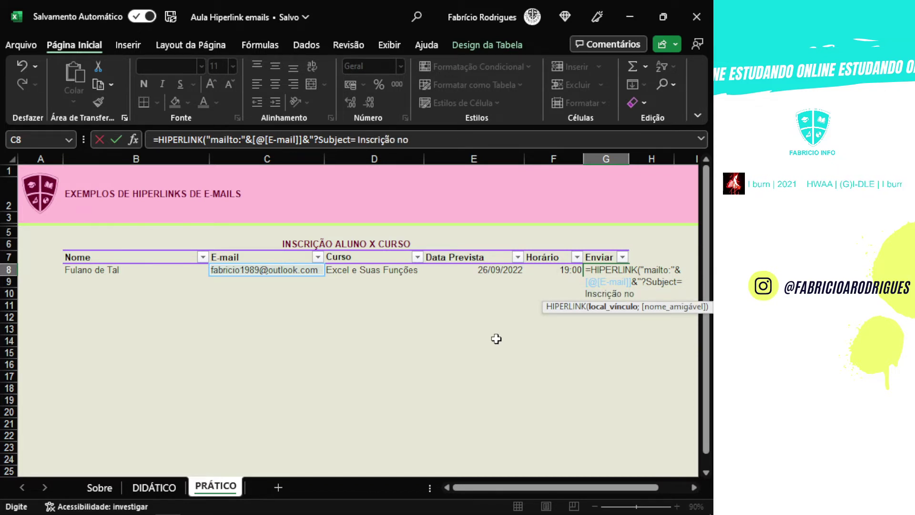
type(" Curso\"")
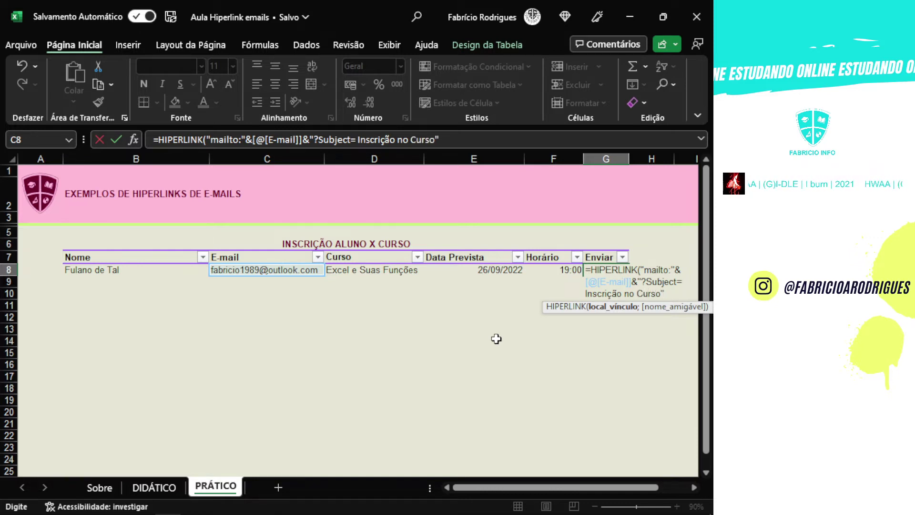
type("&")
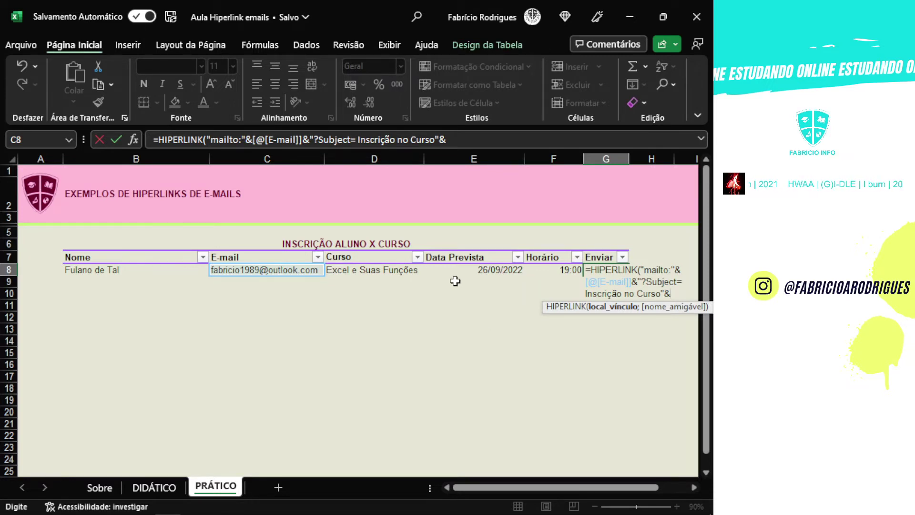
Step: Append the row's Curso to the subject and begin the body with "Body=Olá"
left_click(411, 270)
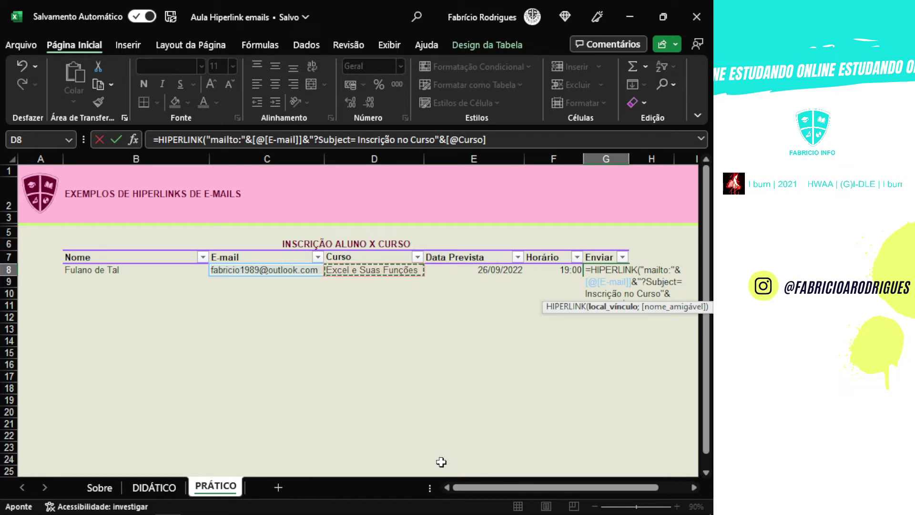
type("&")
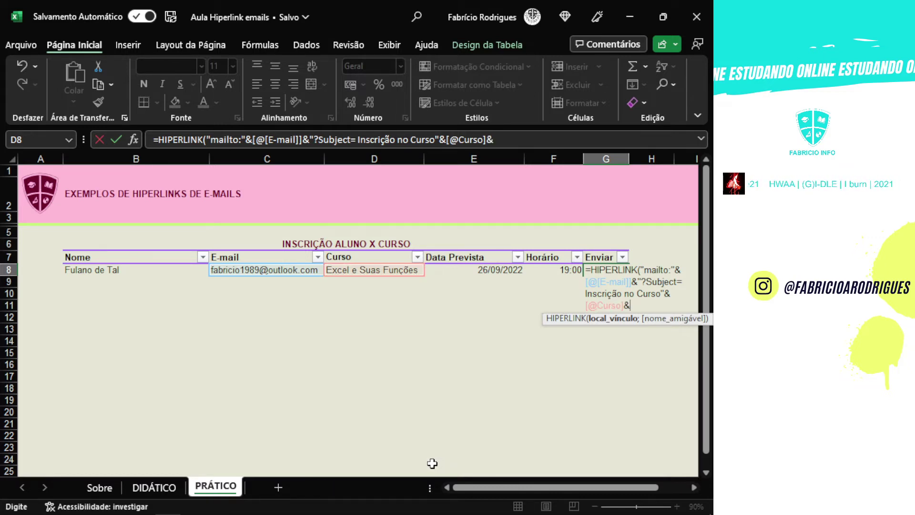
type("\"")
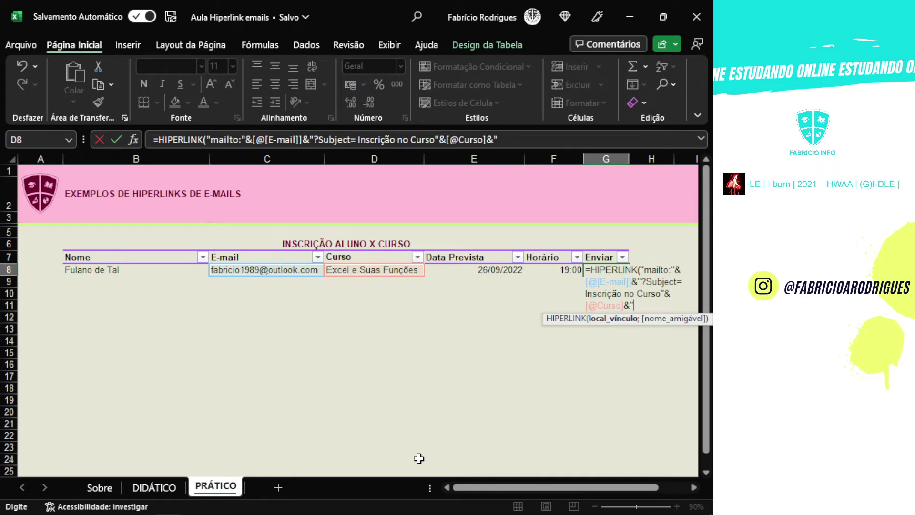
type("&")
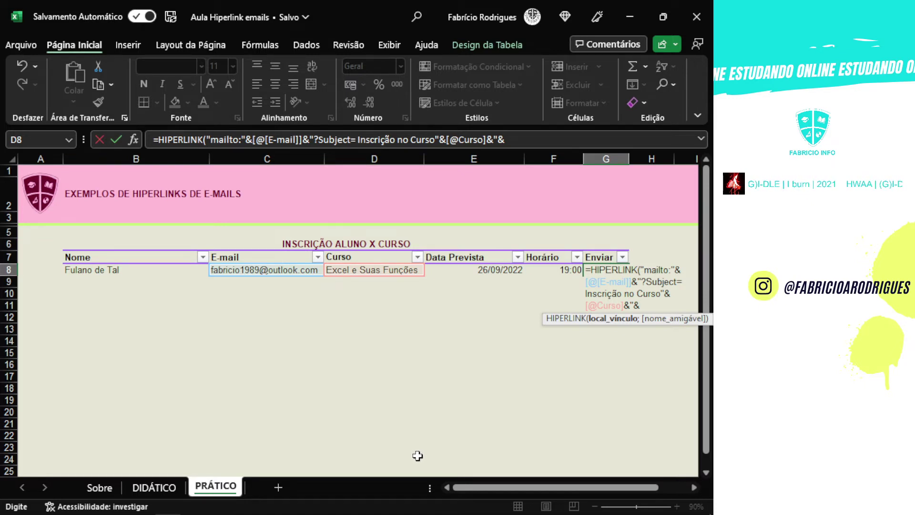
type("Bo")
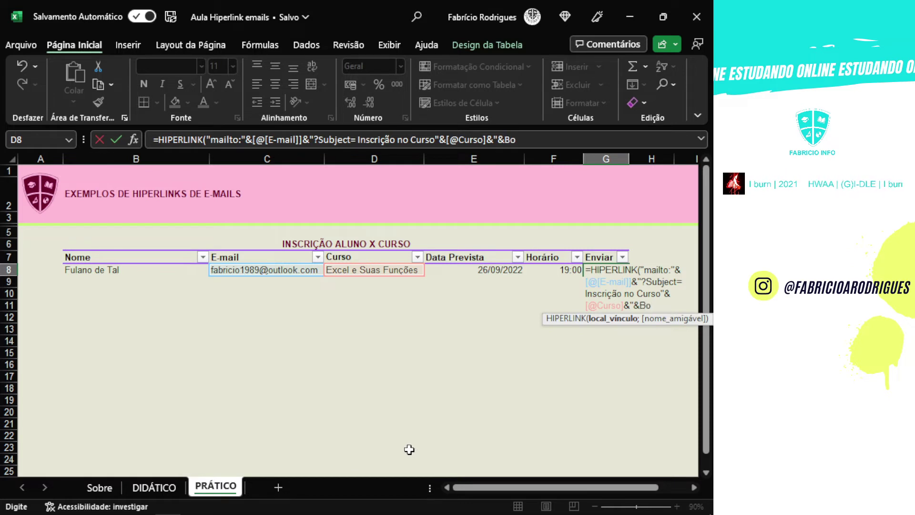
type("dy=")
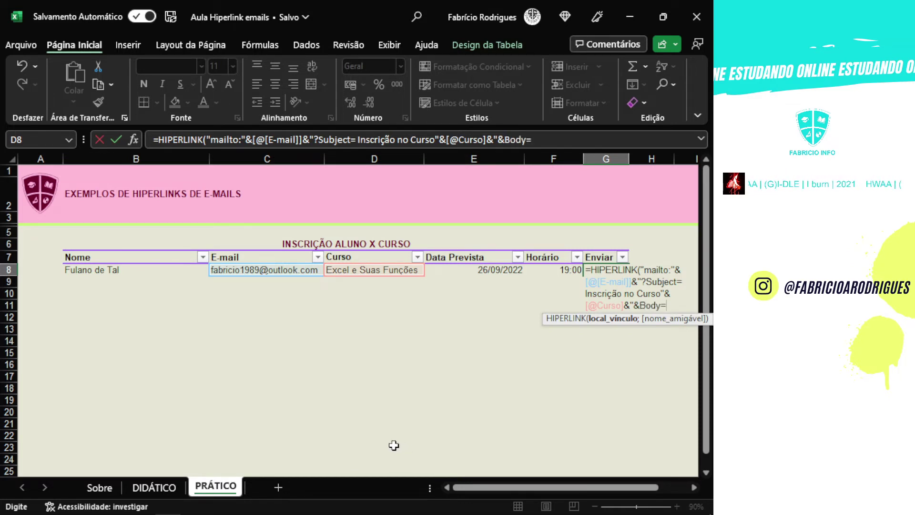
type("Olá ")
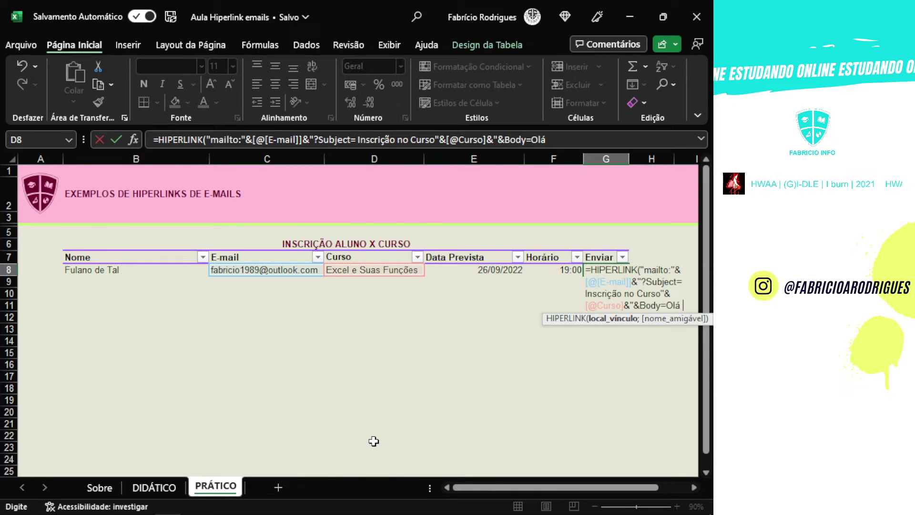
type("\"")
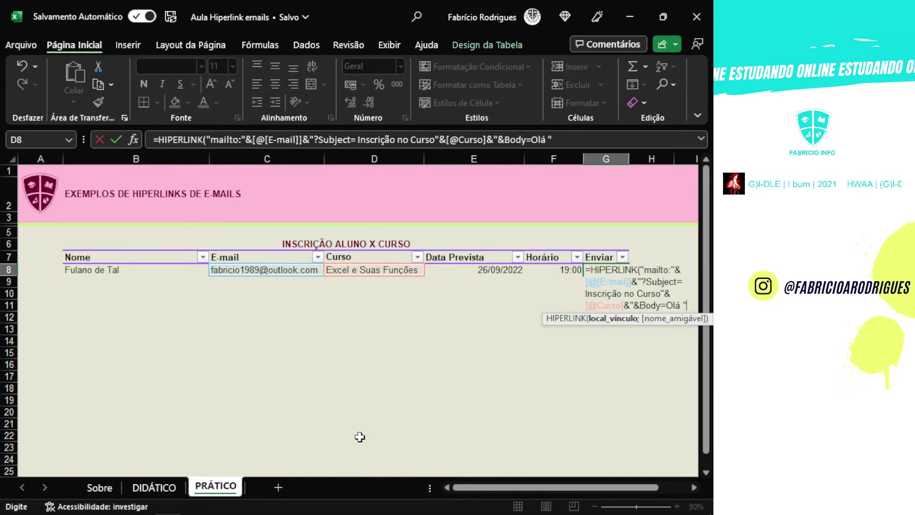
type("&")
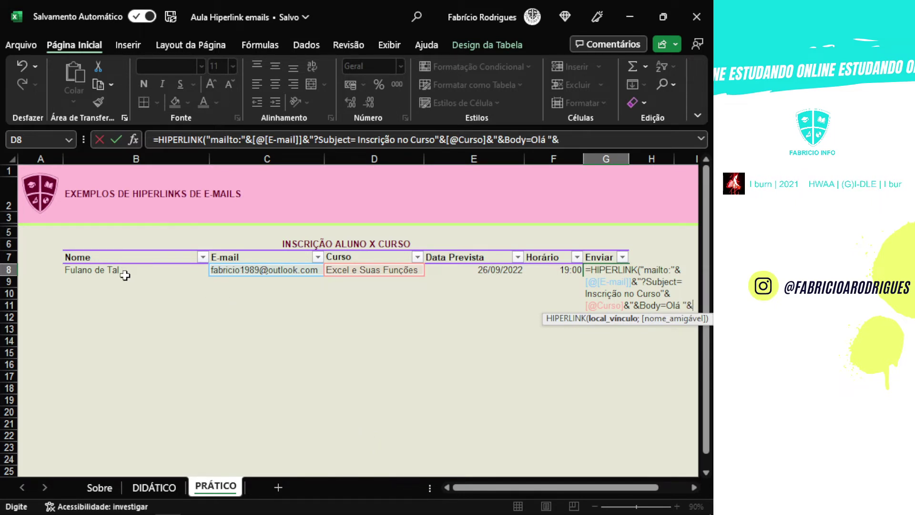
Step: Insert the row's Nome, then " sua inscrição foi feita com sucesso o curso começará dia"
left_click(126, 275)
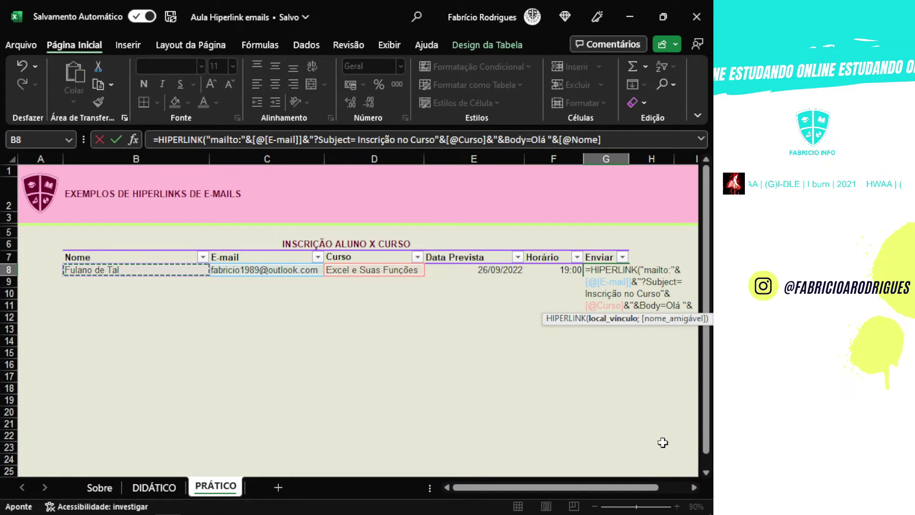
type("&")
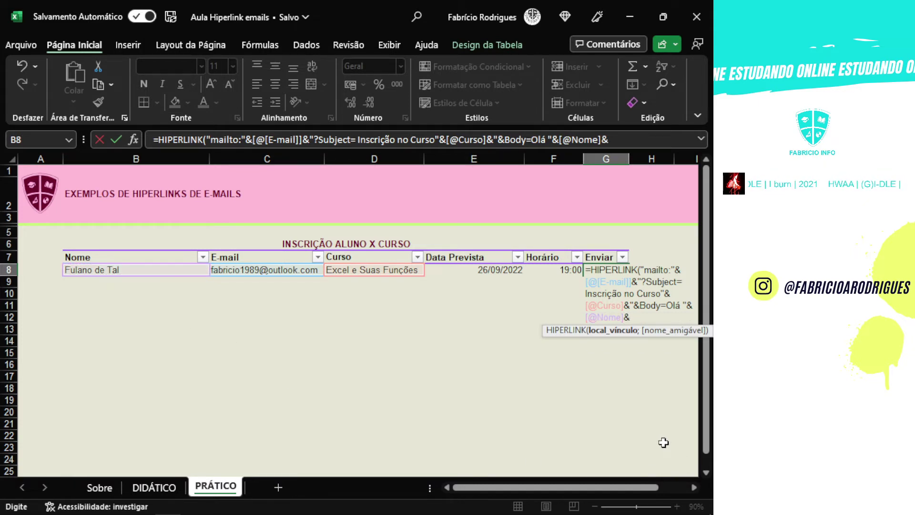
type("\"")
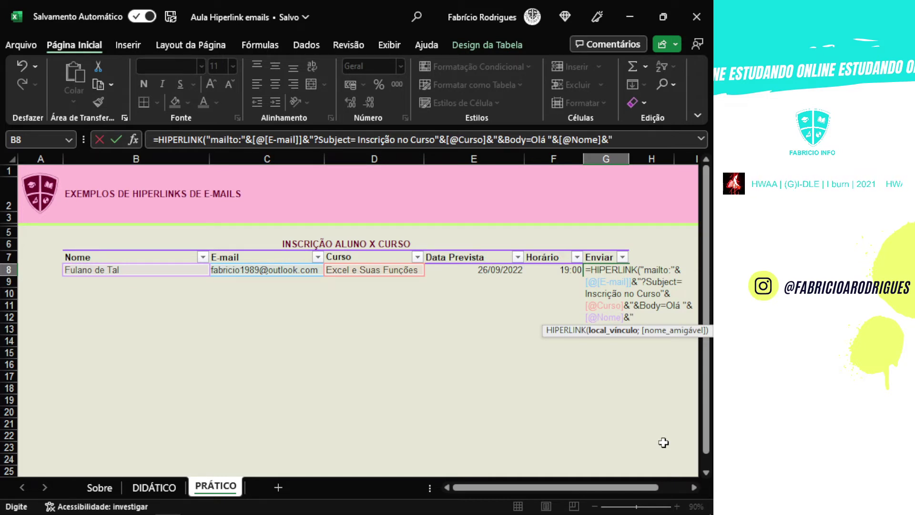
type(" sua i")
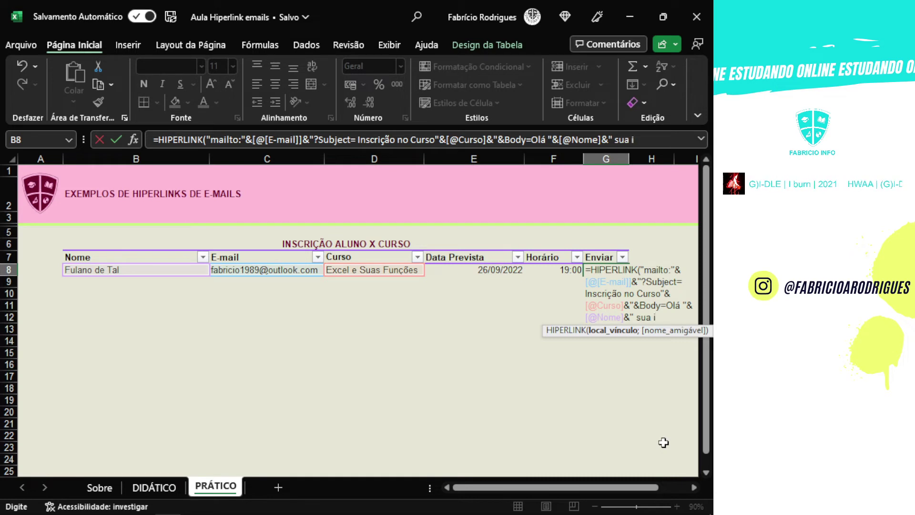
type("nscriçã")
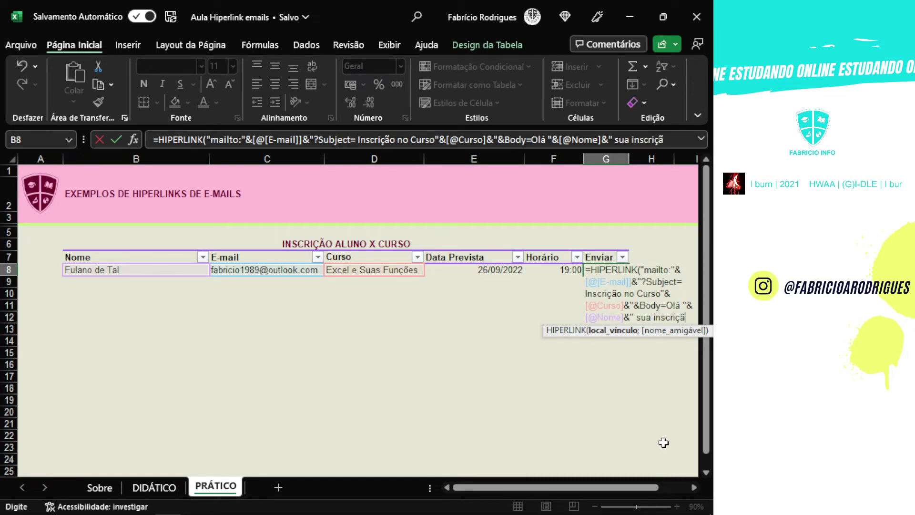
type("o foi fei")
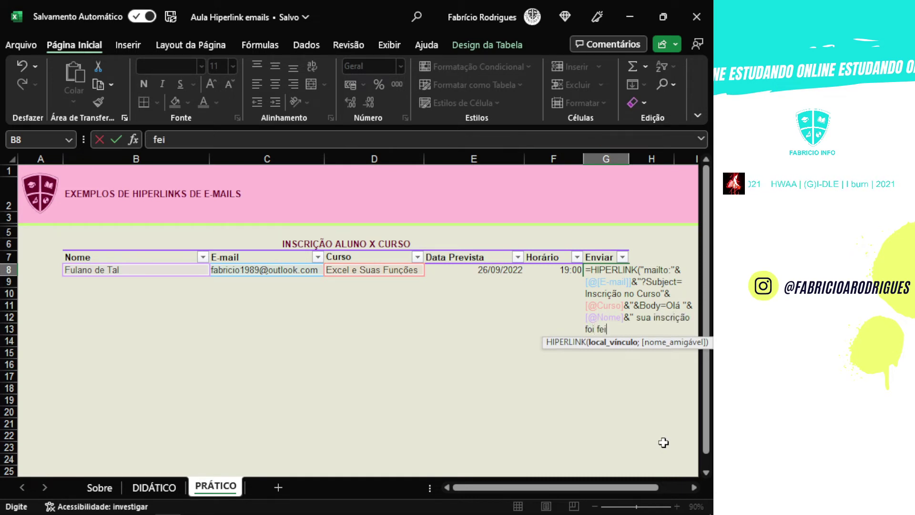
type("t")
key("BackSpace")
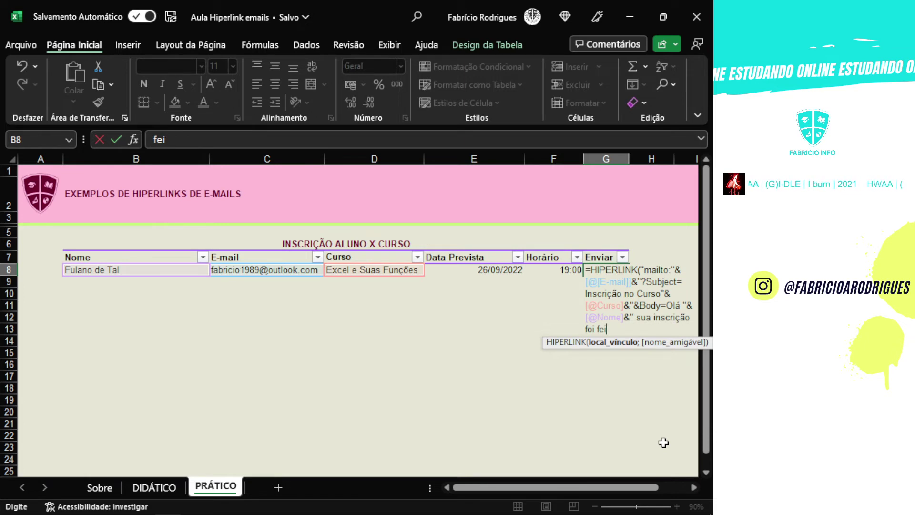
type("ta com sui")
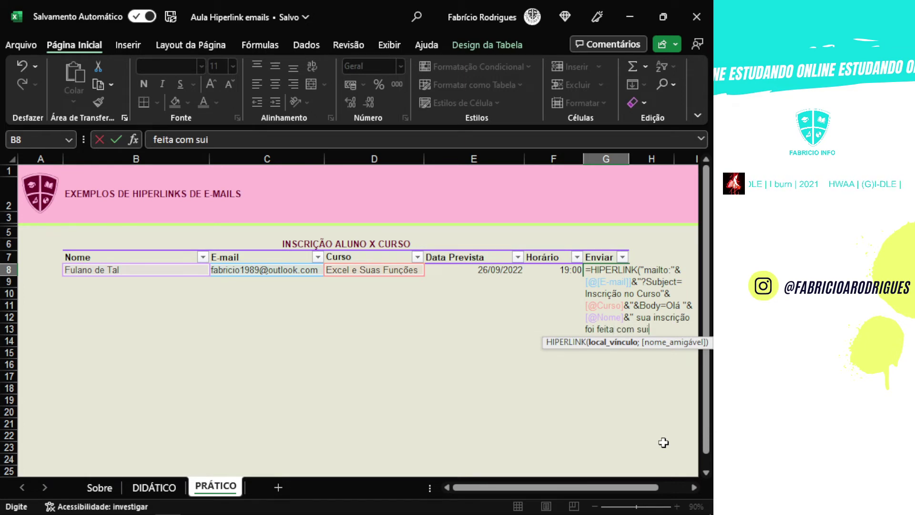
type("ce")
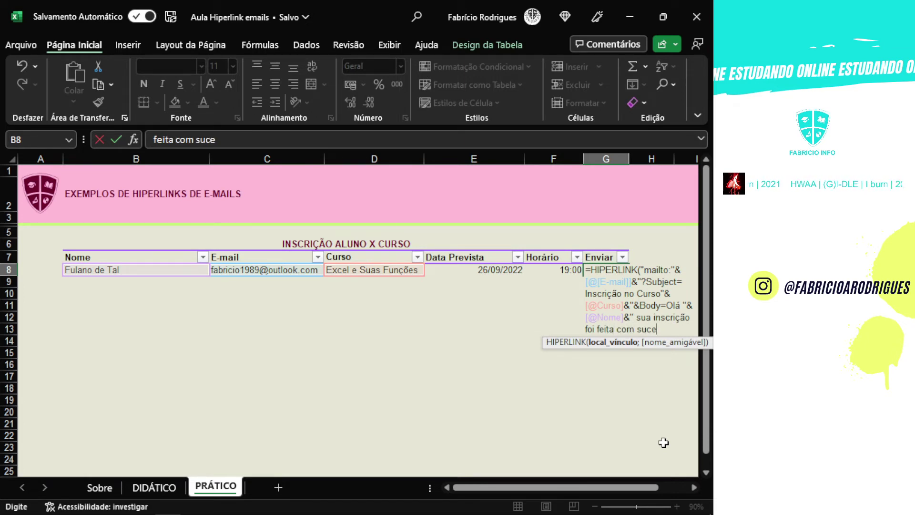
type("sso")
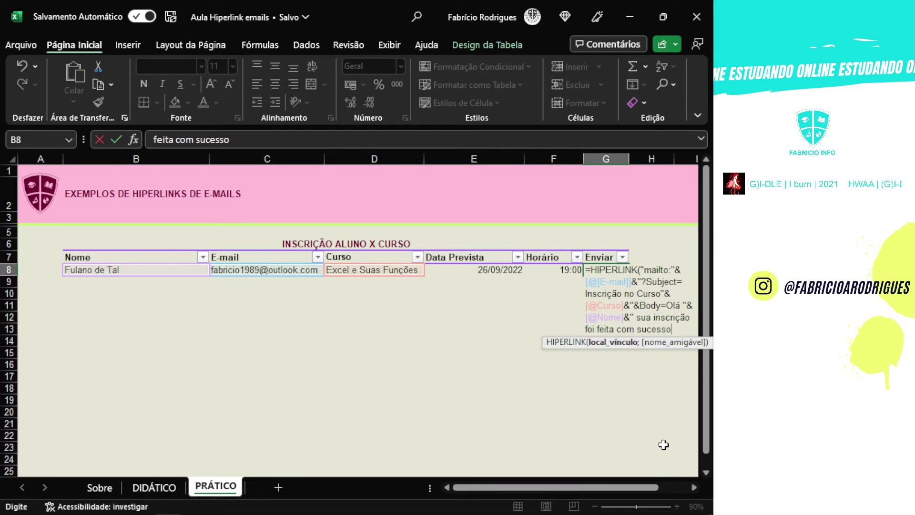
type(" oc")
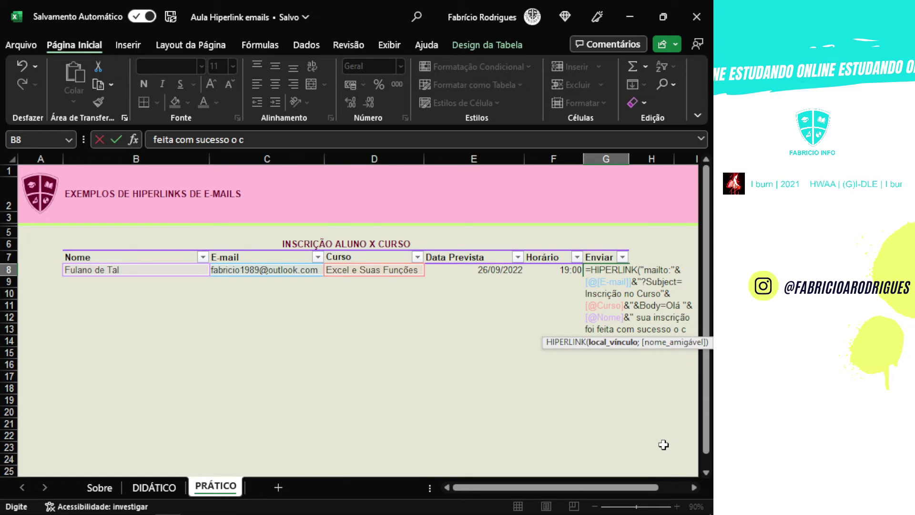
type("urso c")
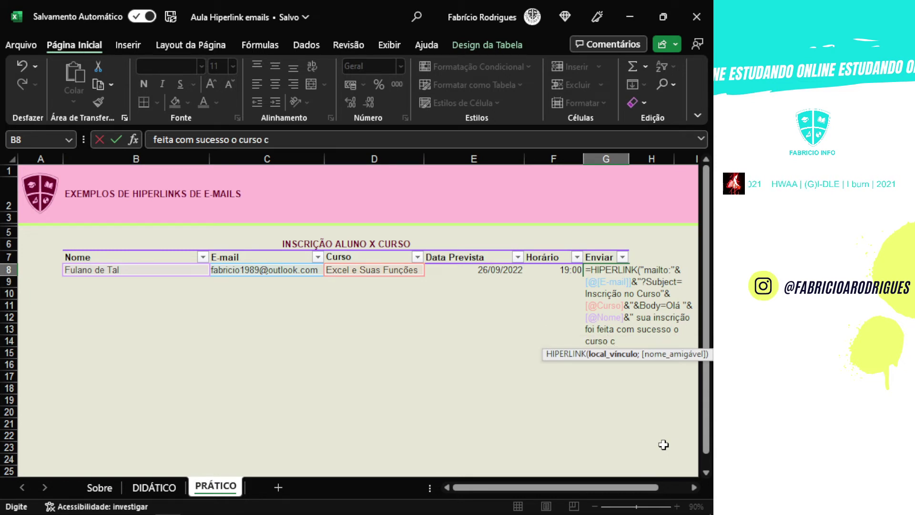
type("omeçar")
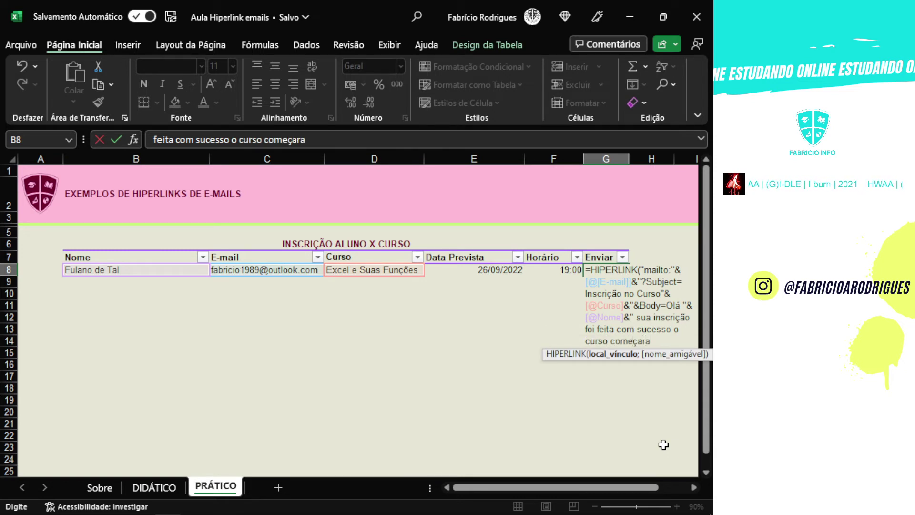
type("á d")
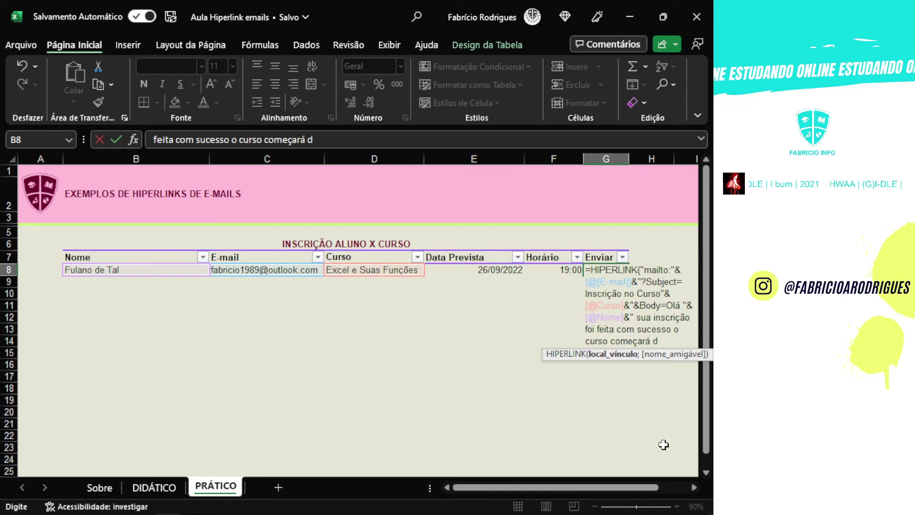
type("a")
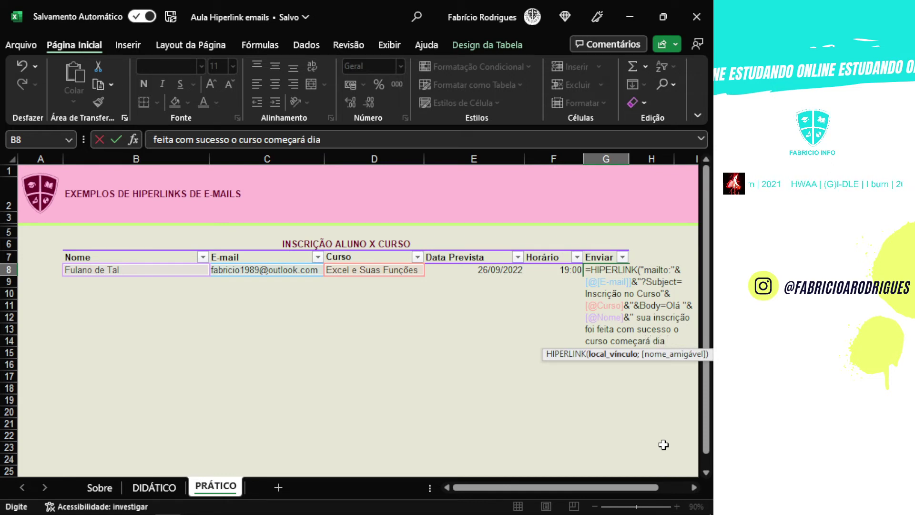
type("\"")
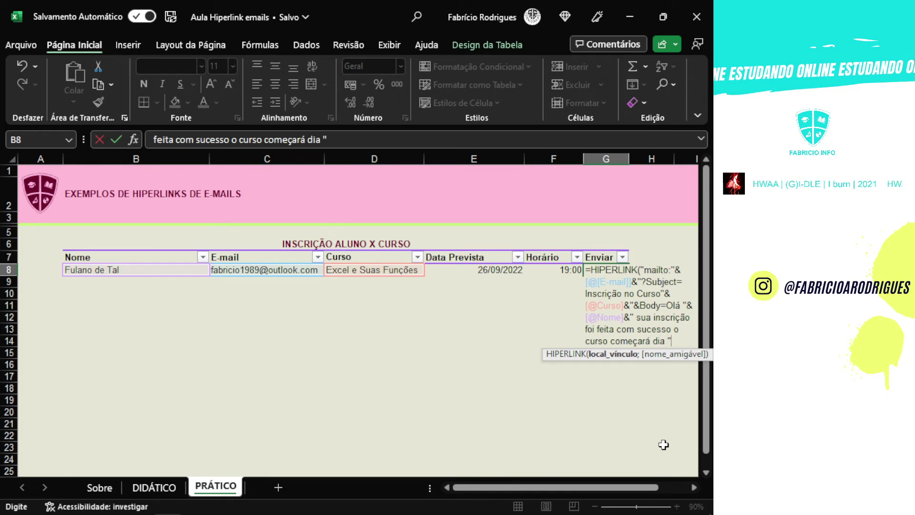
type("&")
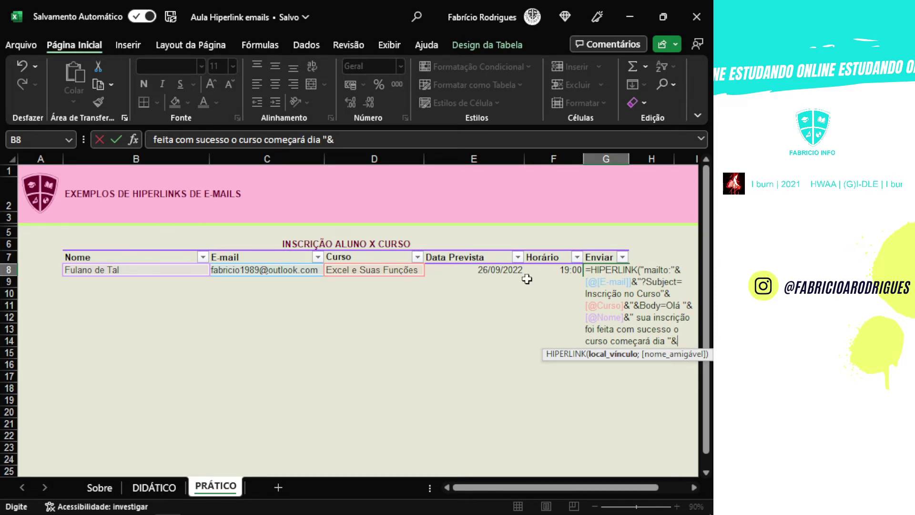
left_click(473, 270)
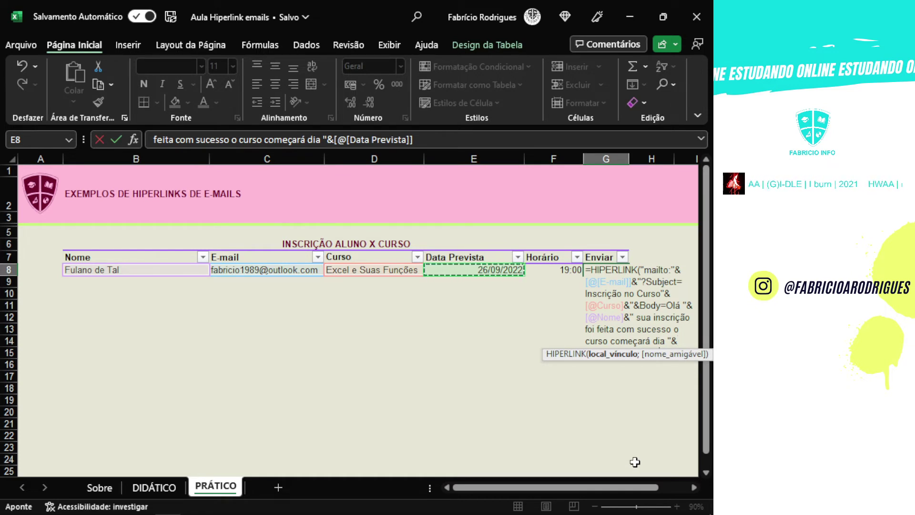
type(";")
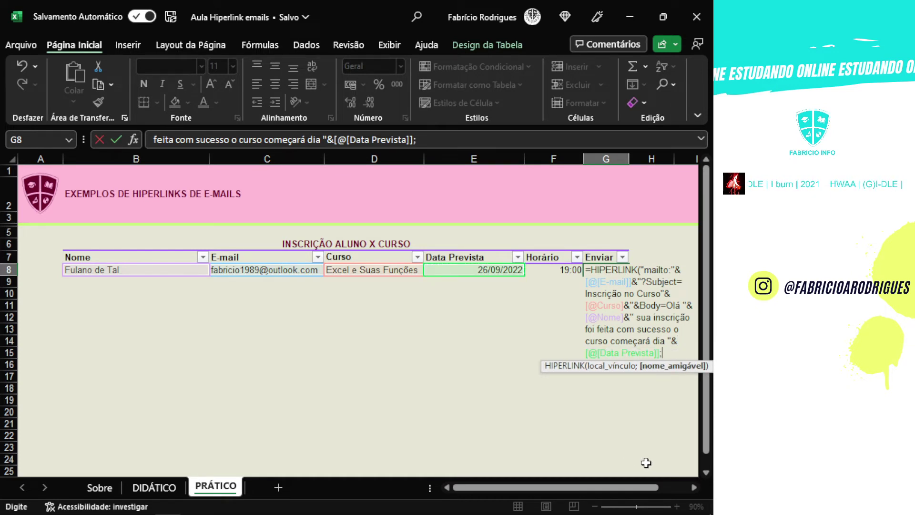
key("BackSpace")
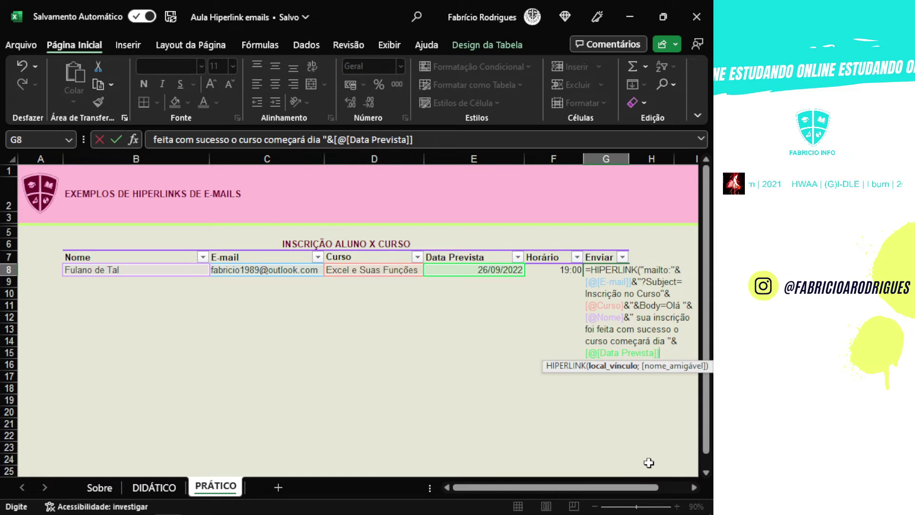
type("&")
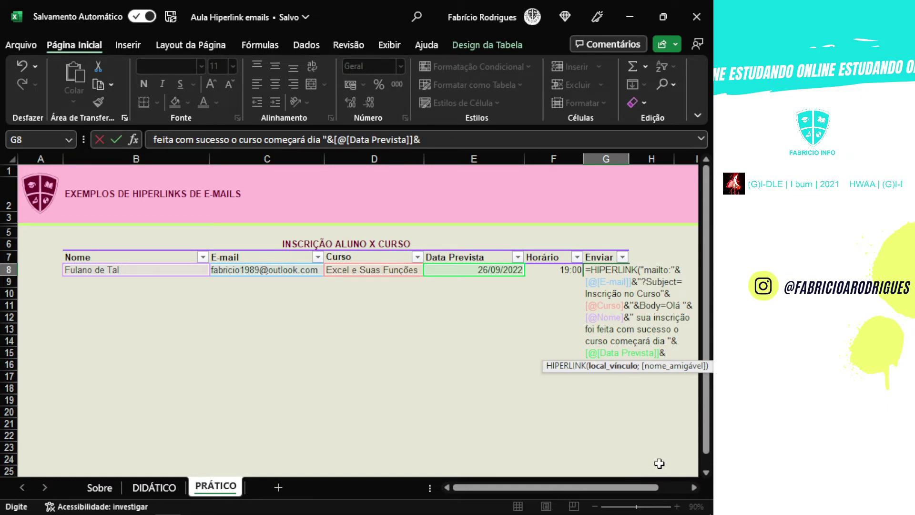
type("\"")
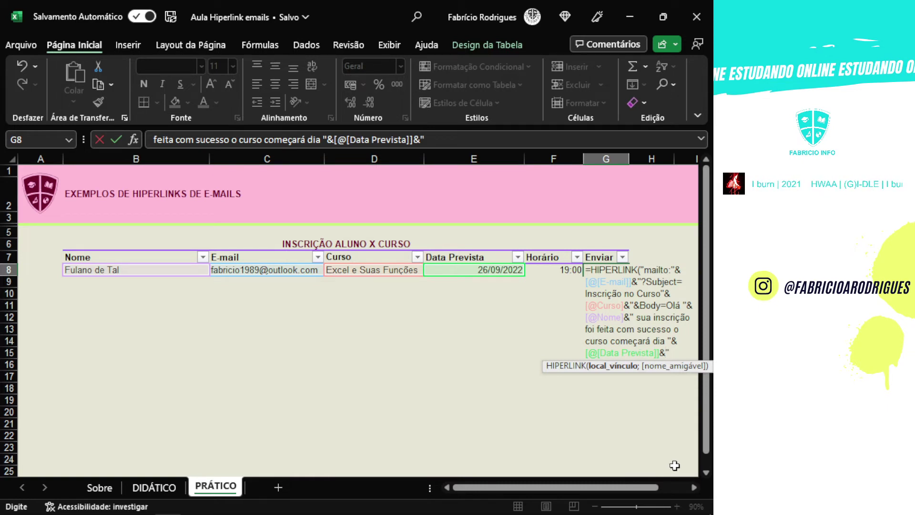
type(" ás")
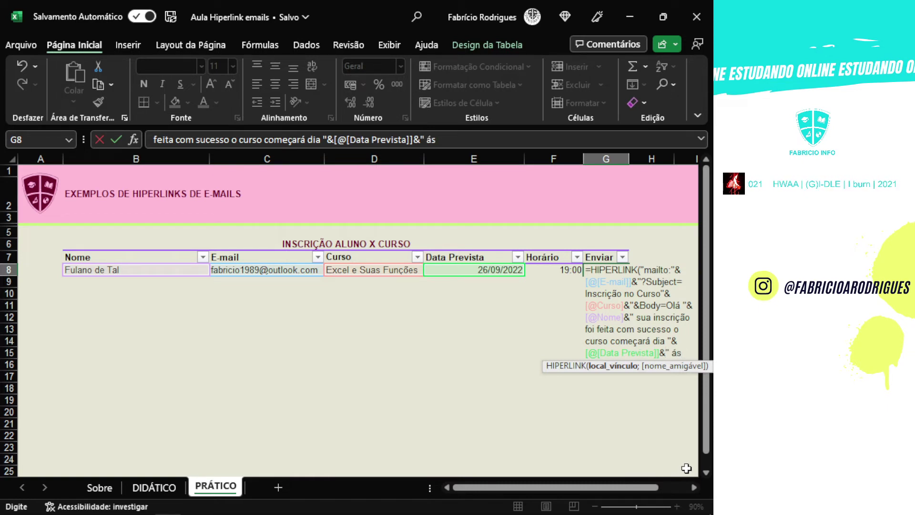
type(" \"")
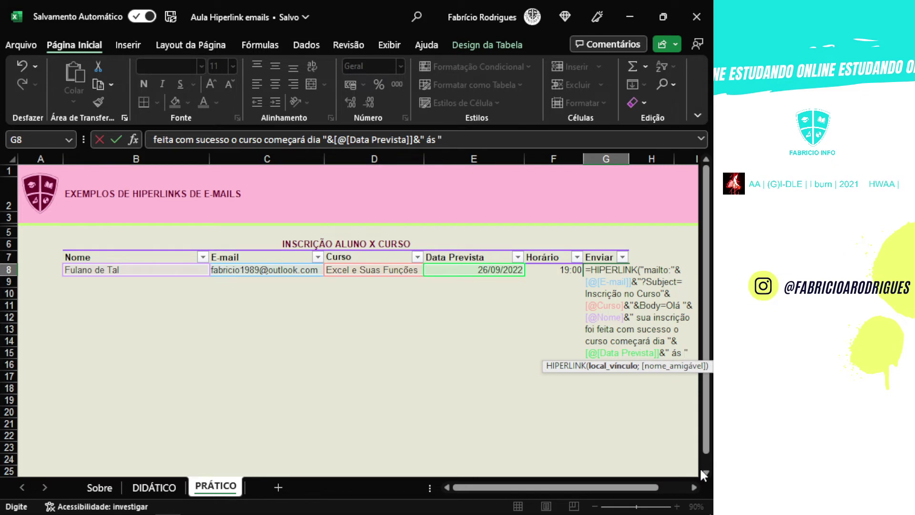
type("&")
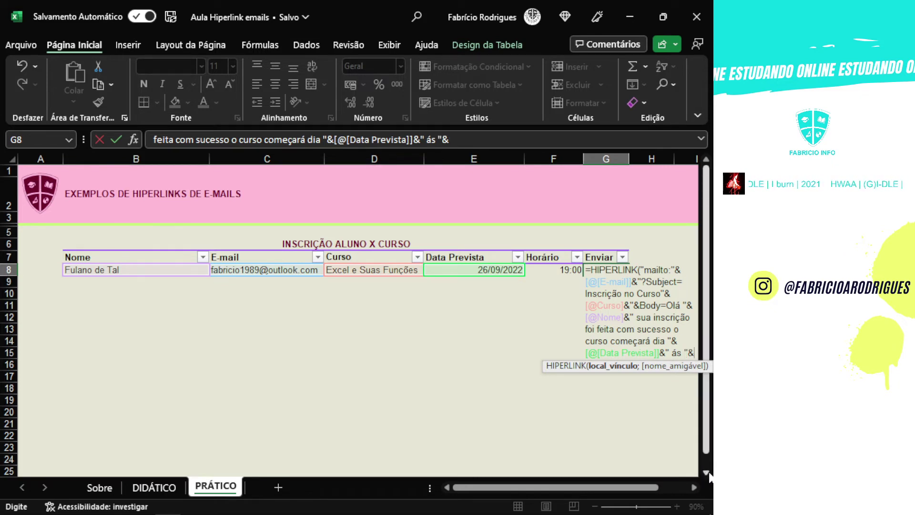
left_click(551, 270)
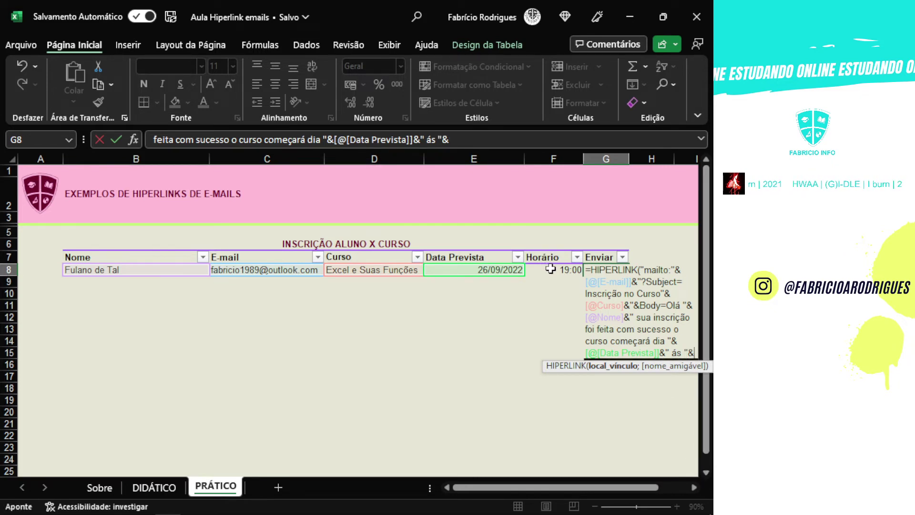
left_click(550, 270)
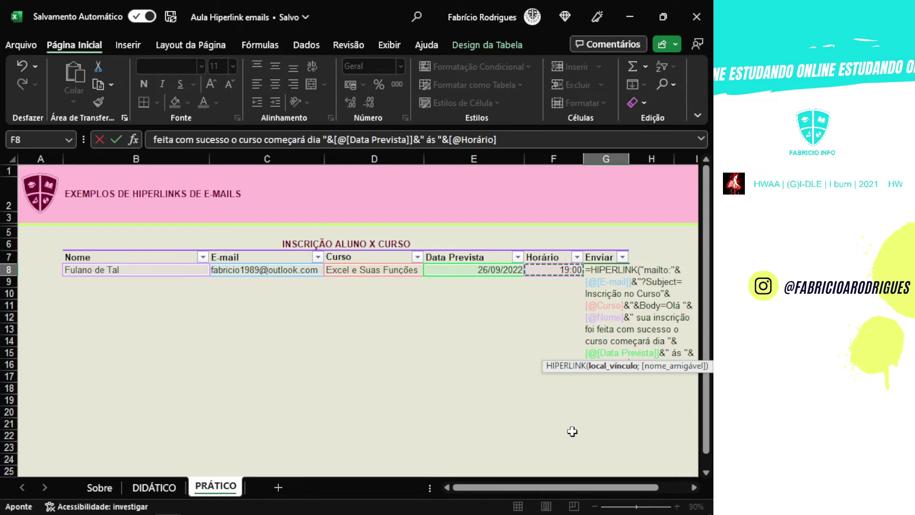
type(";\"")
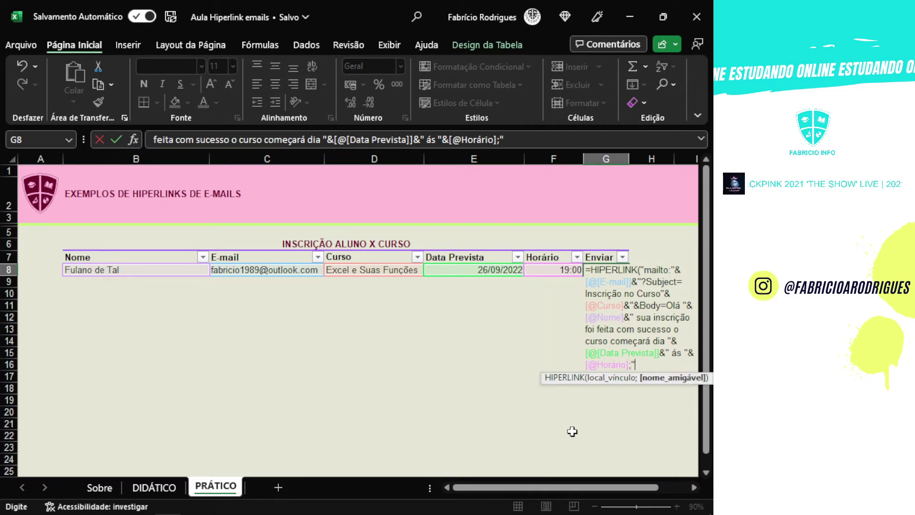
type("Enviar")
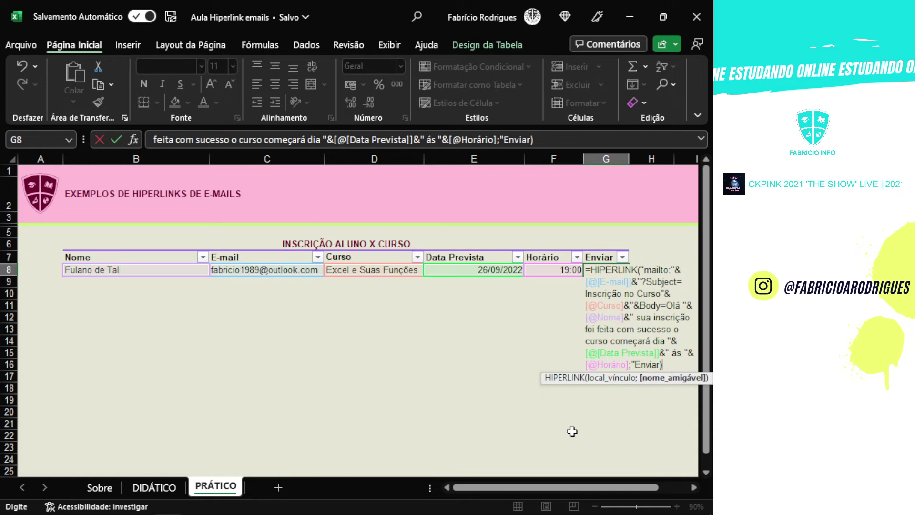
Step: Dismiss the formula error, add the missing closing quote after Enviar, and commit G8
key("Return")
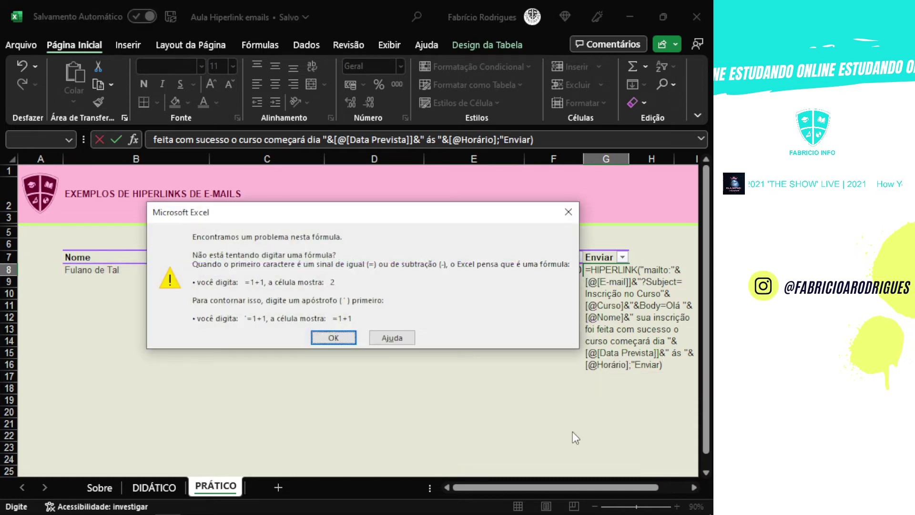
left_click(329, 339)
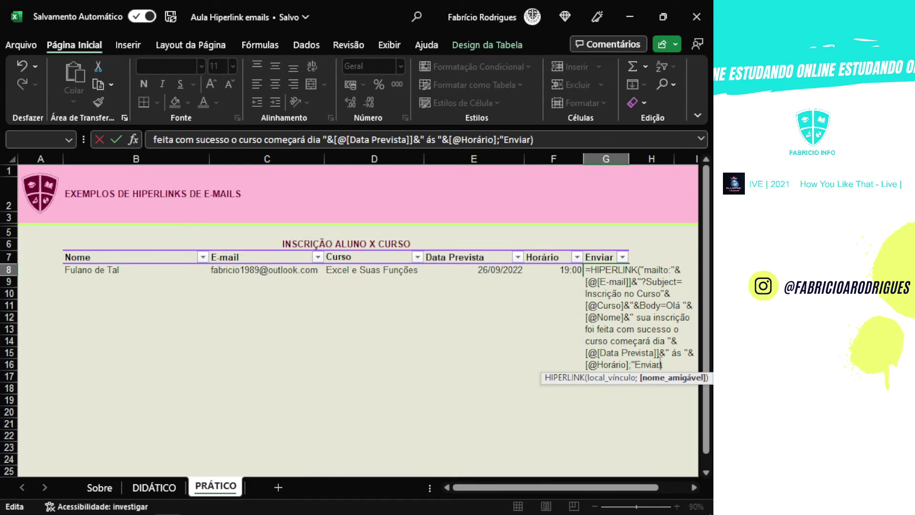
type("\"")
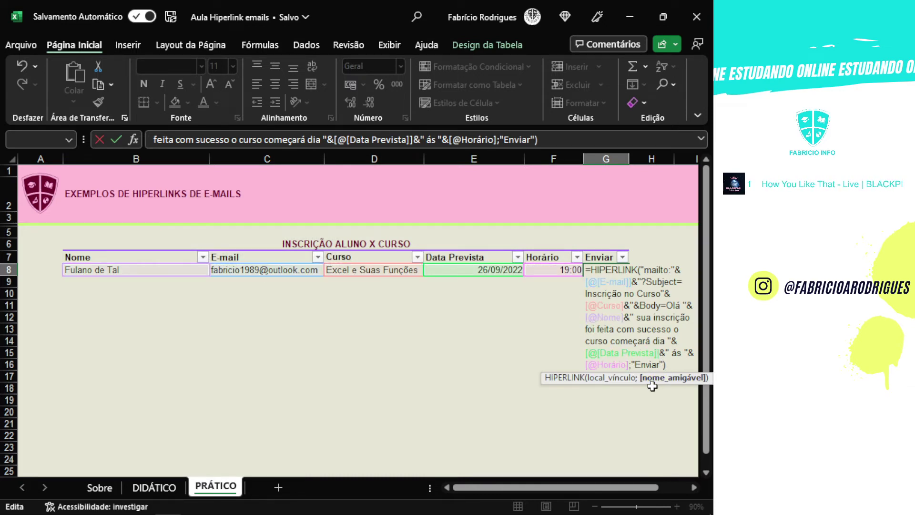
key("Return")
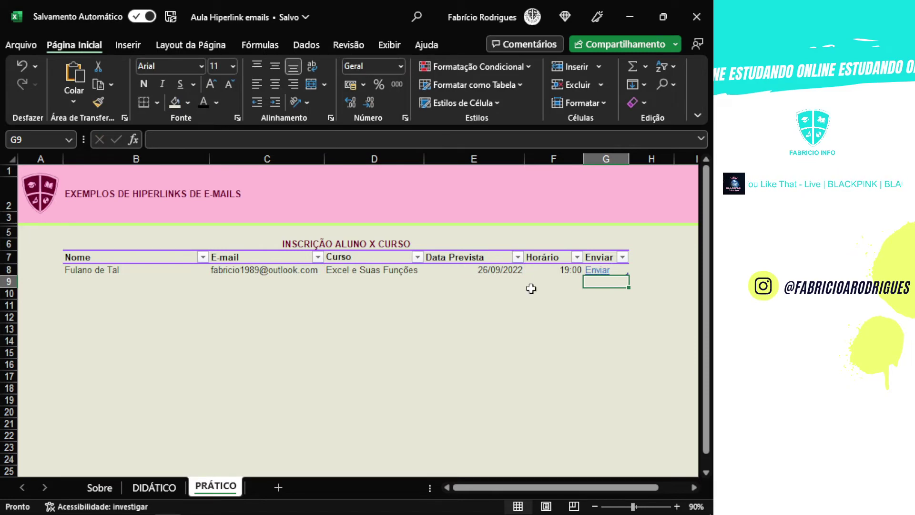
left_click(592, 271)
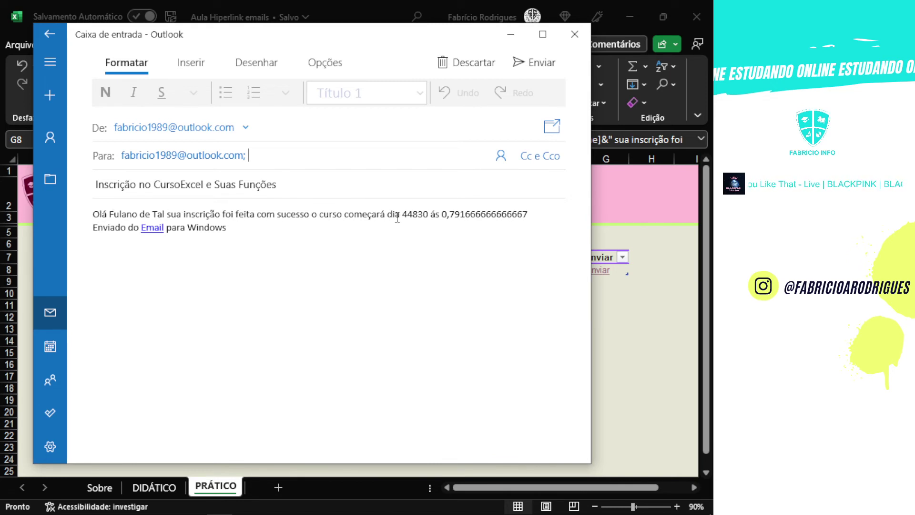
left_click_drag(402, 214, 528, 213)
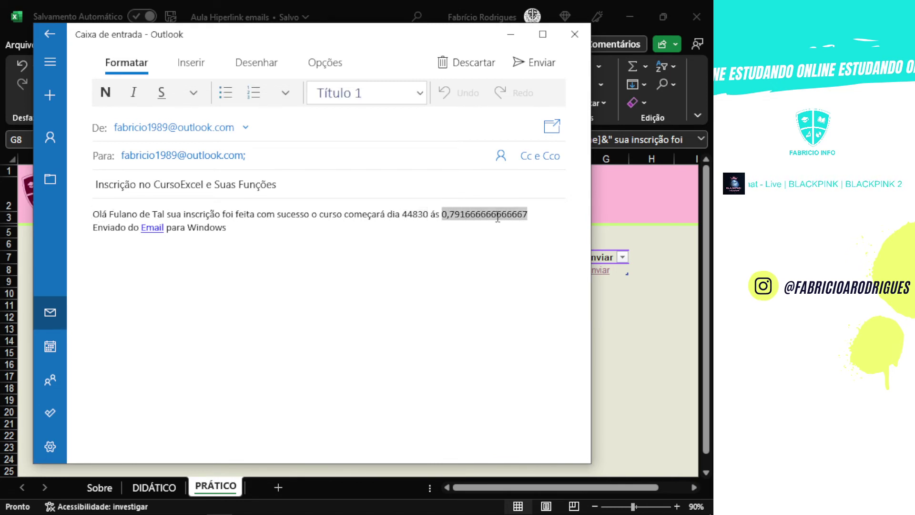
left_click(529, 214)
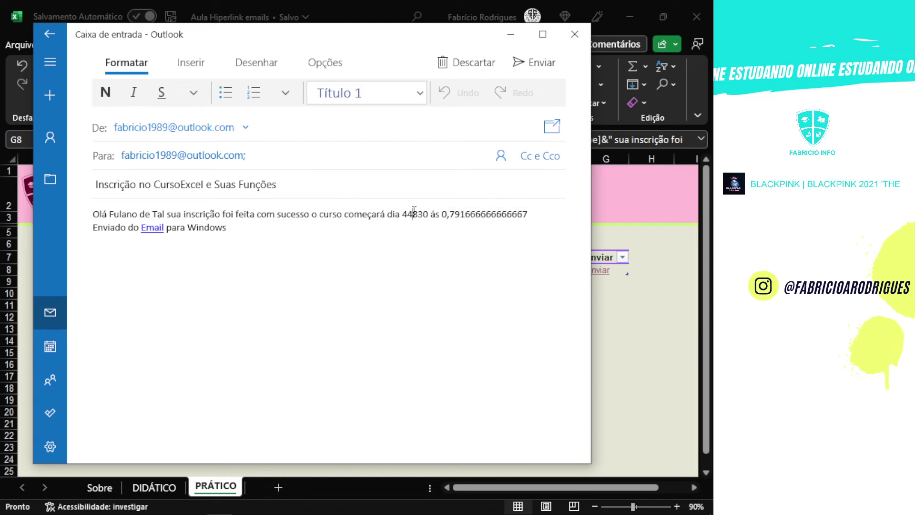
double_click(415, 213)
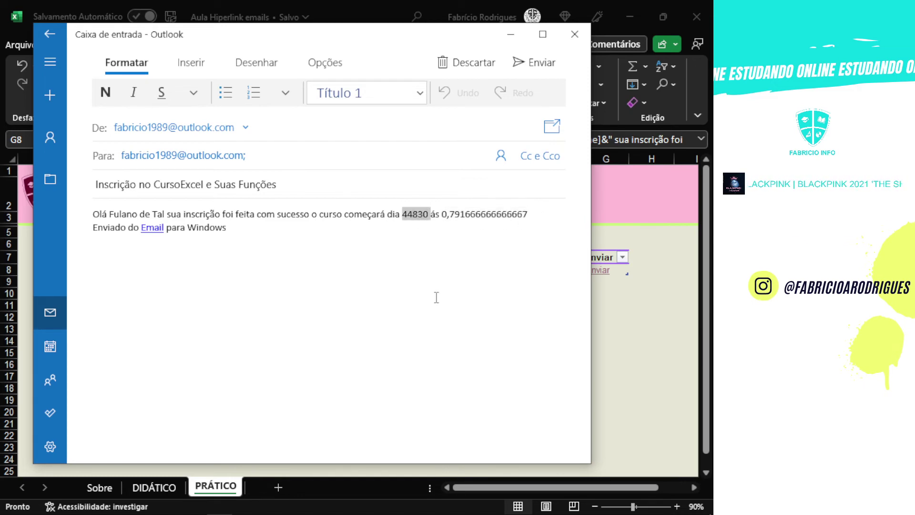
left_click(574, 36)
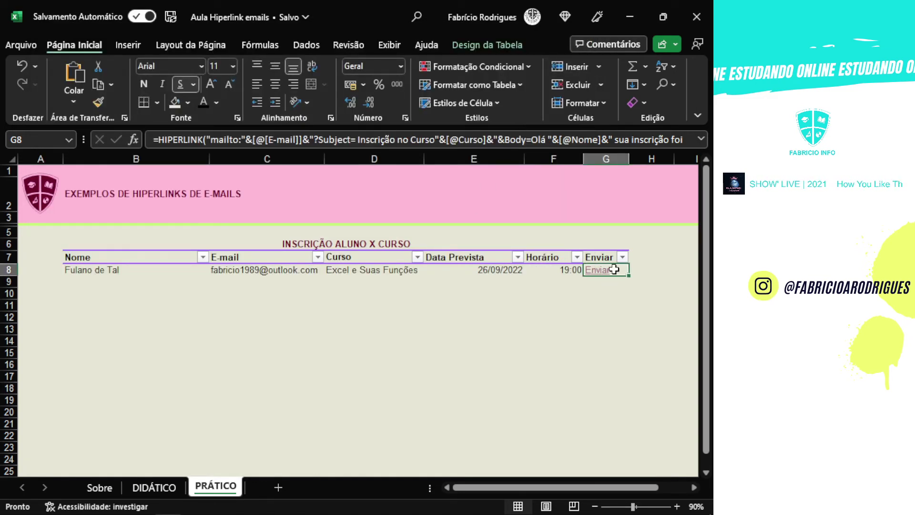
Step: Reopen G8's formula and place the cursor after 'Inscrição no Curso' to add a space
key("F2")
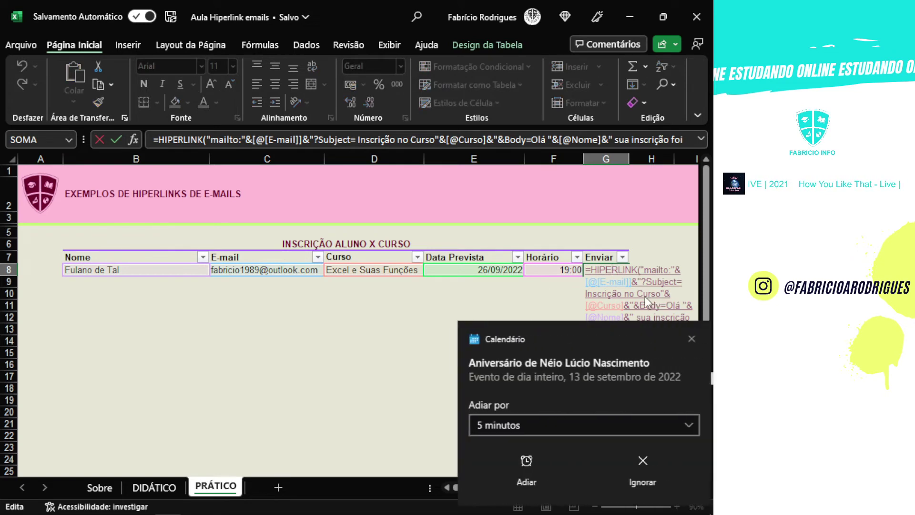
left_click(630, 486)
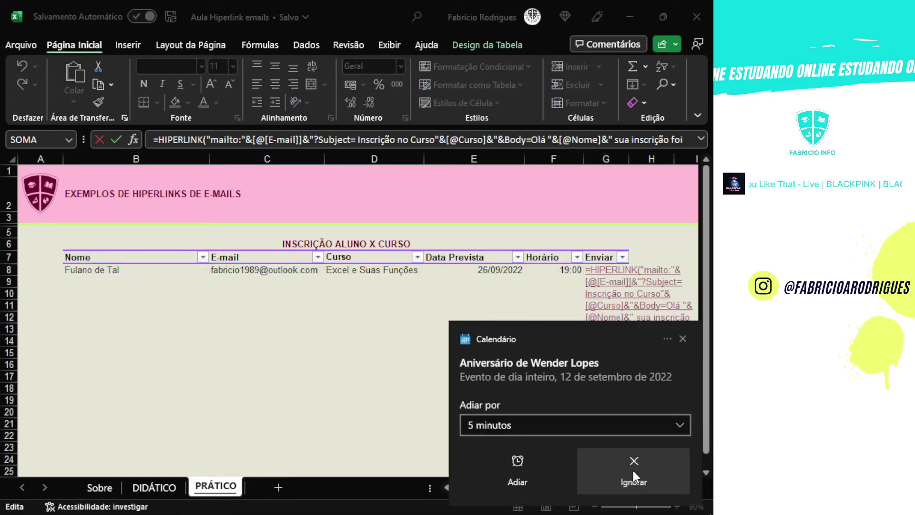
left_click(632, 469)
left_click(637, 296)
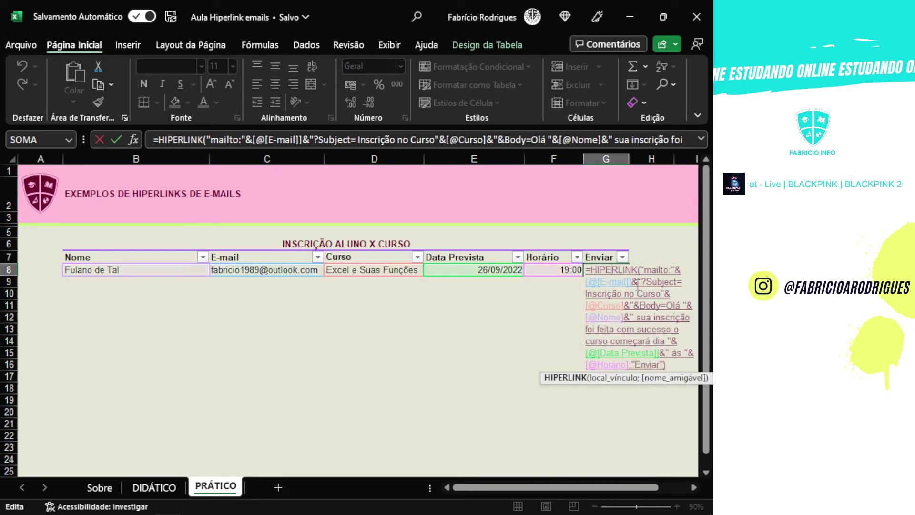
left_click(662, 295)
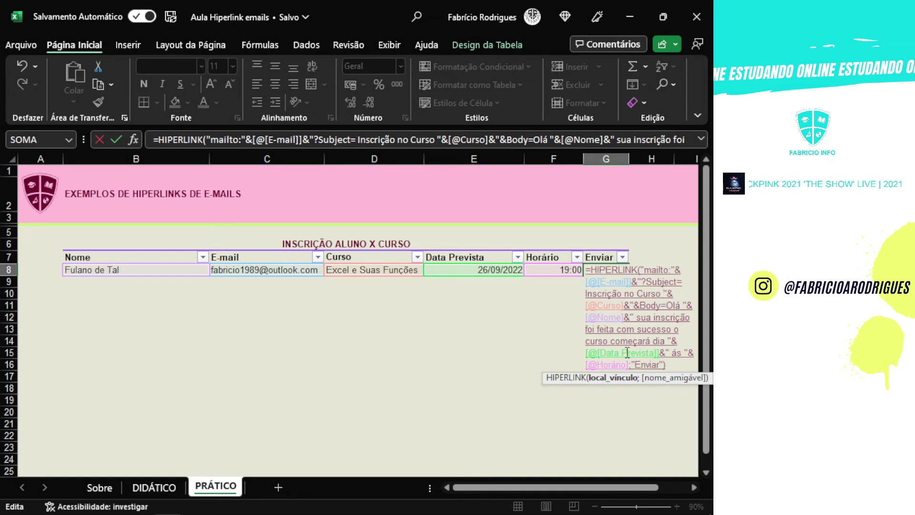
Step: Start wrapping [@[Data Prevista]] in TEXTO with the format "dd/mmmm
left_click(680, 306)
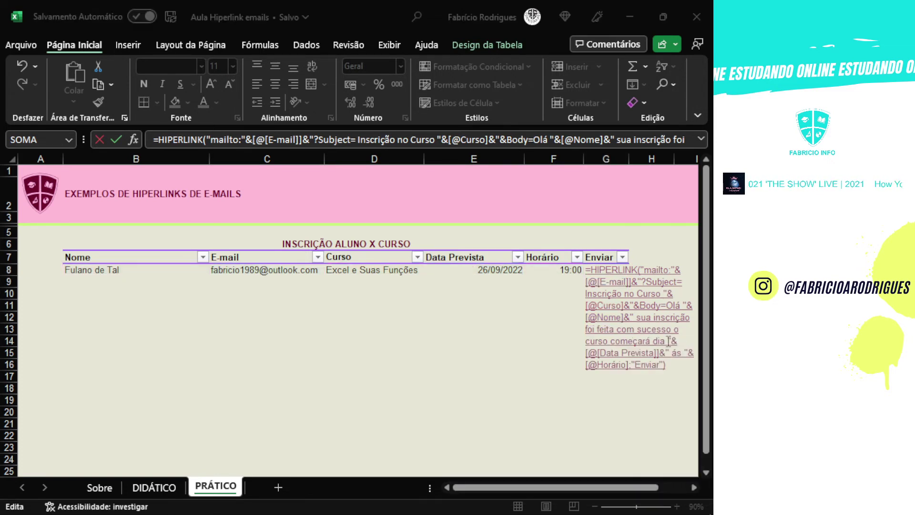
left_click(587, 353)
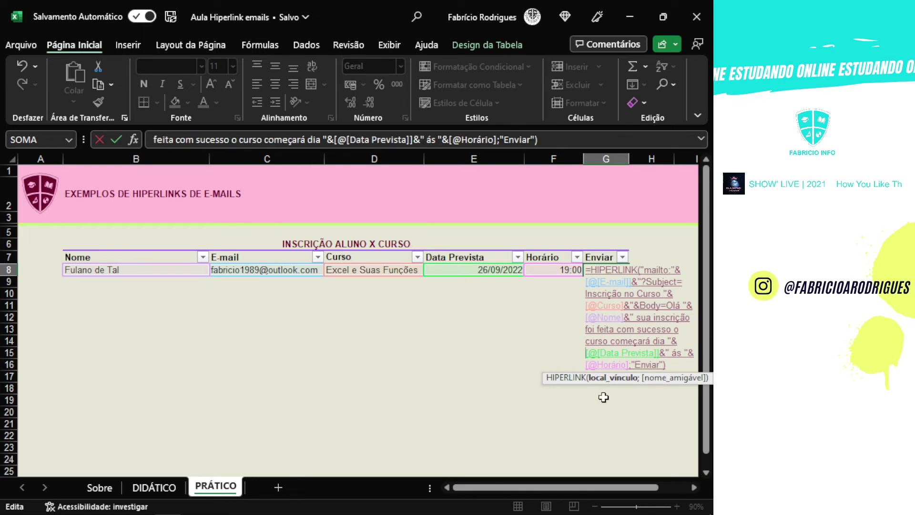
type("tex")
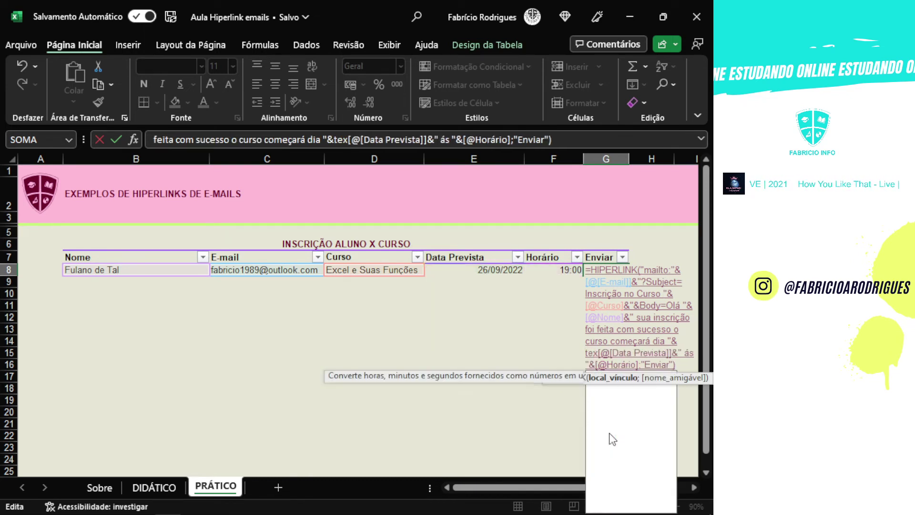
type("to")
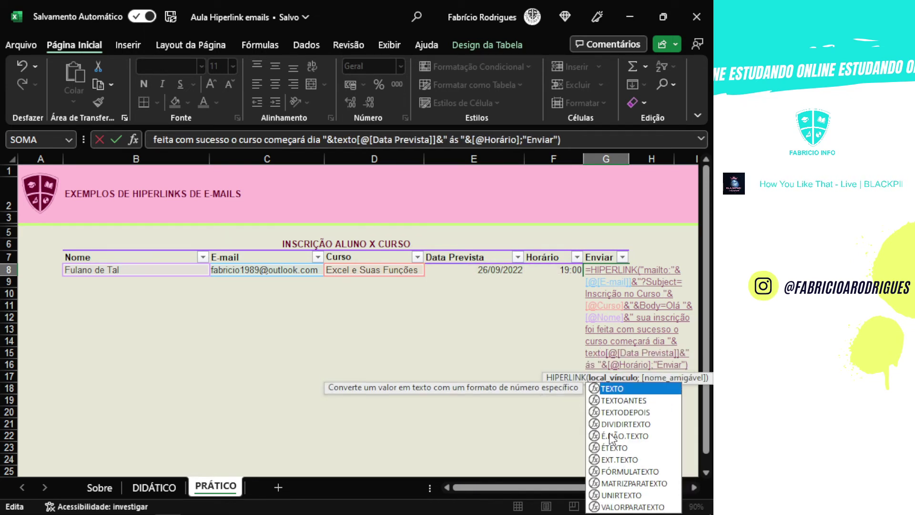
type("(")
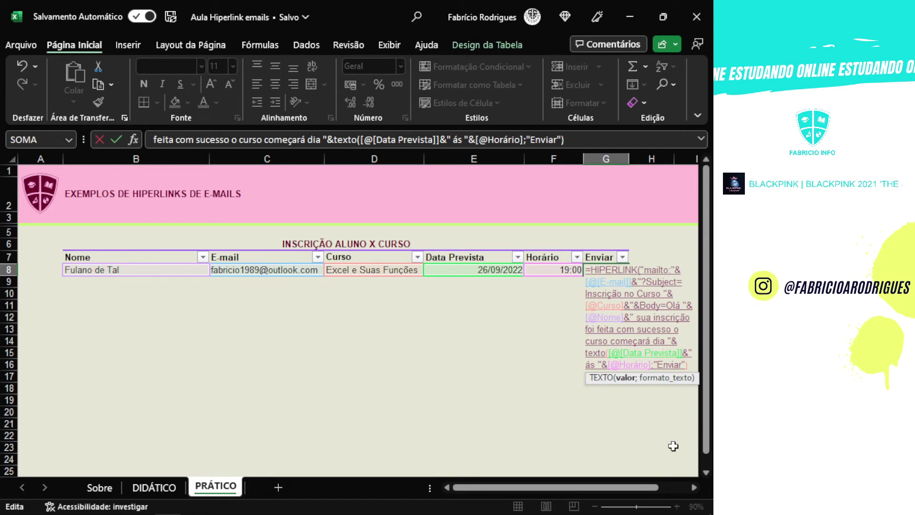
type(";")
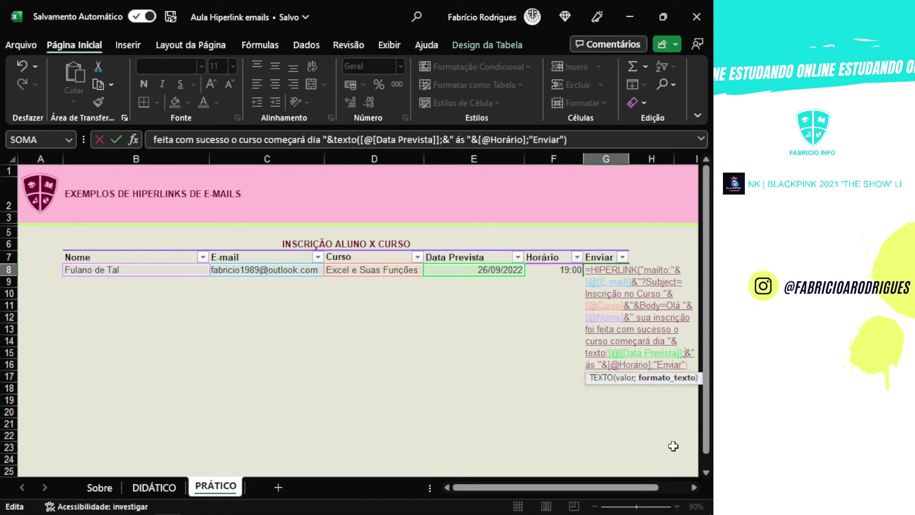
type("\"")
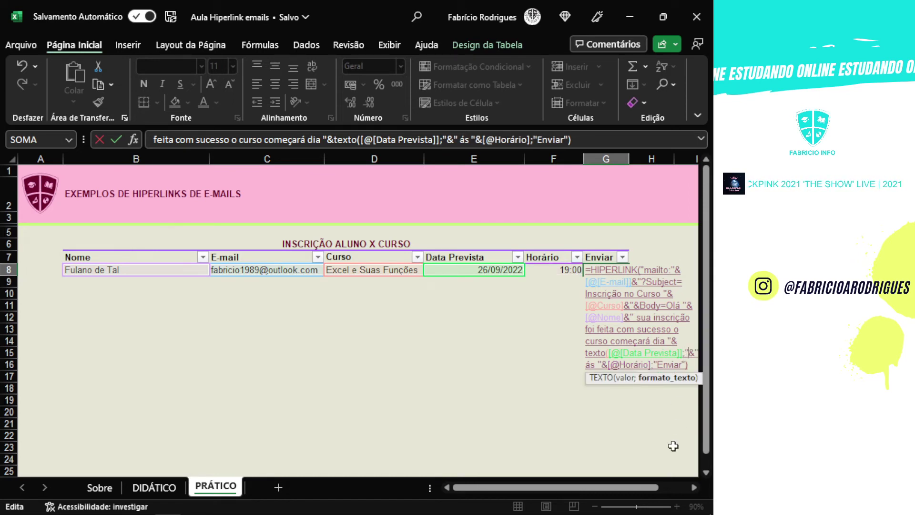
type("dd")
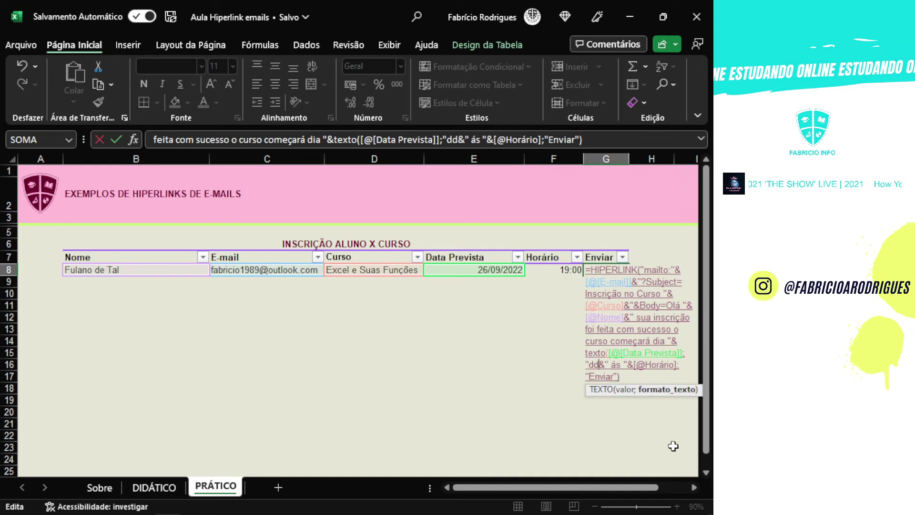
type("/")
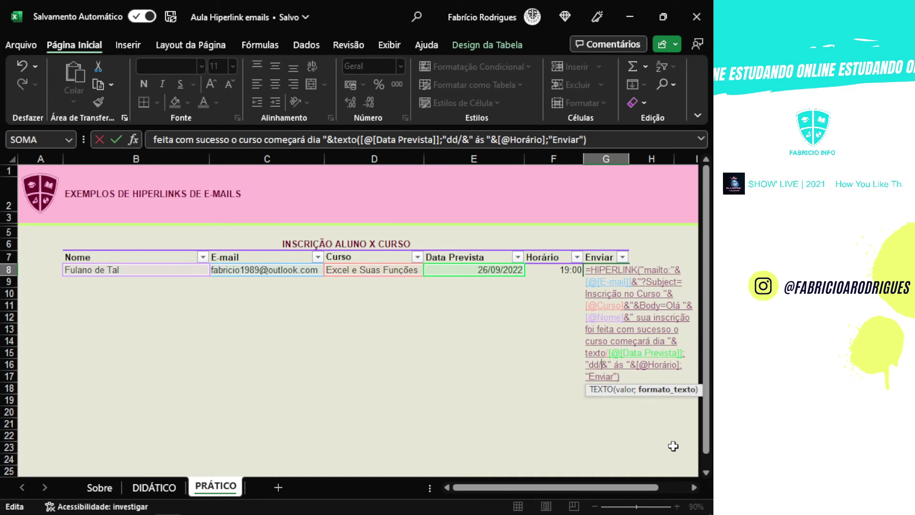
type("m")
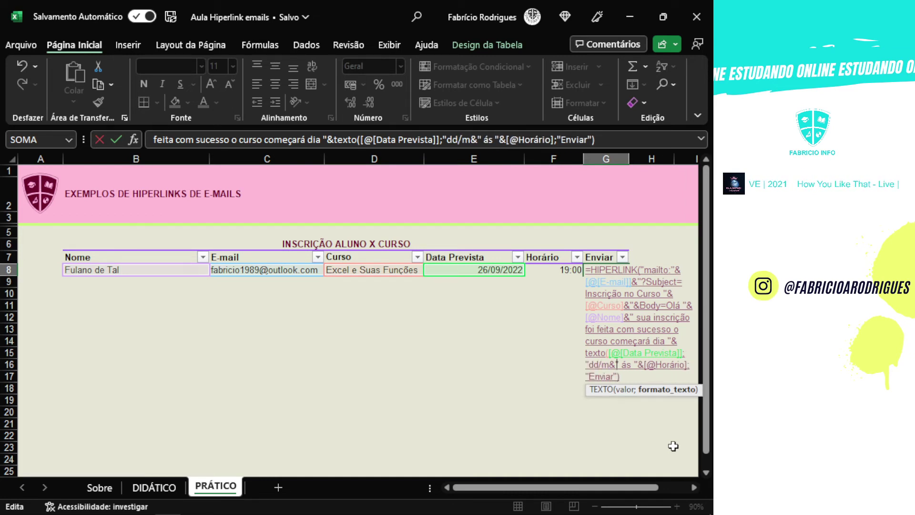
type("mmm")
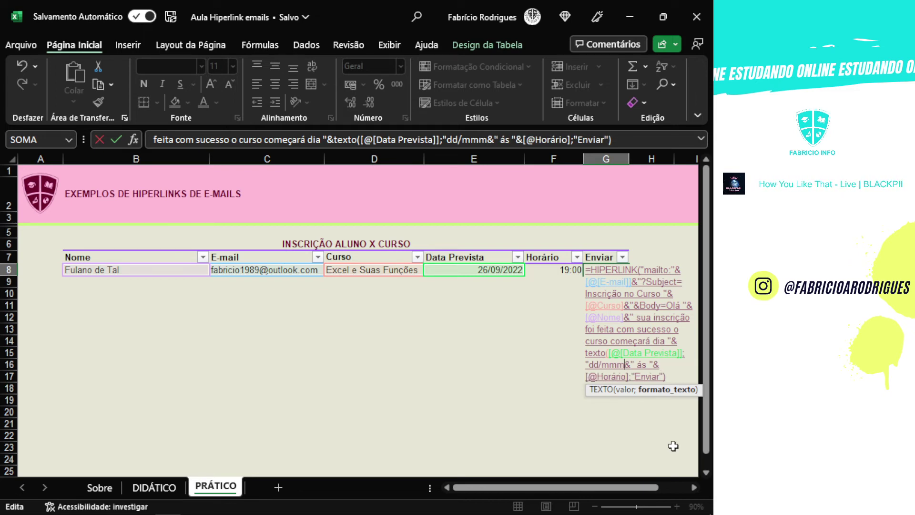
Step: Correct the date format string to "dd/mmm/aaaa"
key("BackSpace")
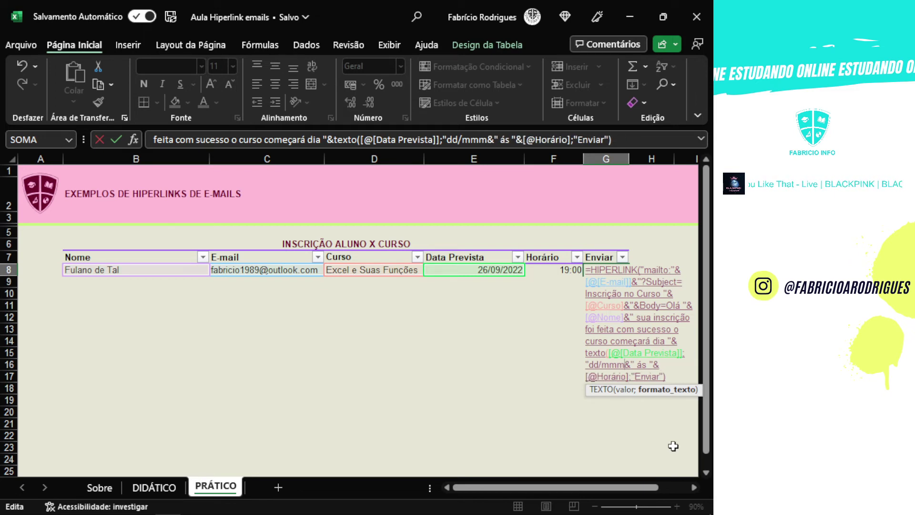
type("/")
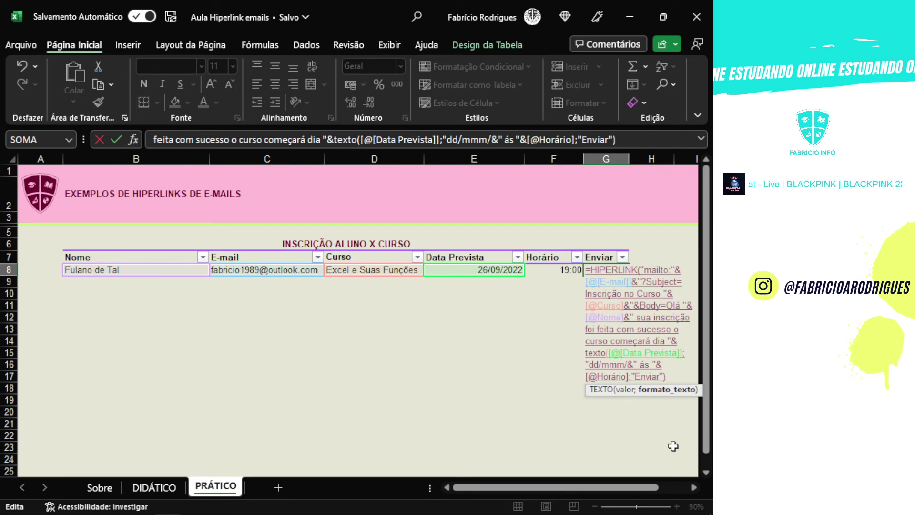
type("aaa")
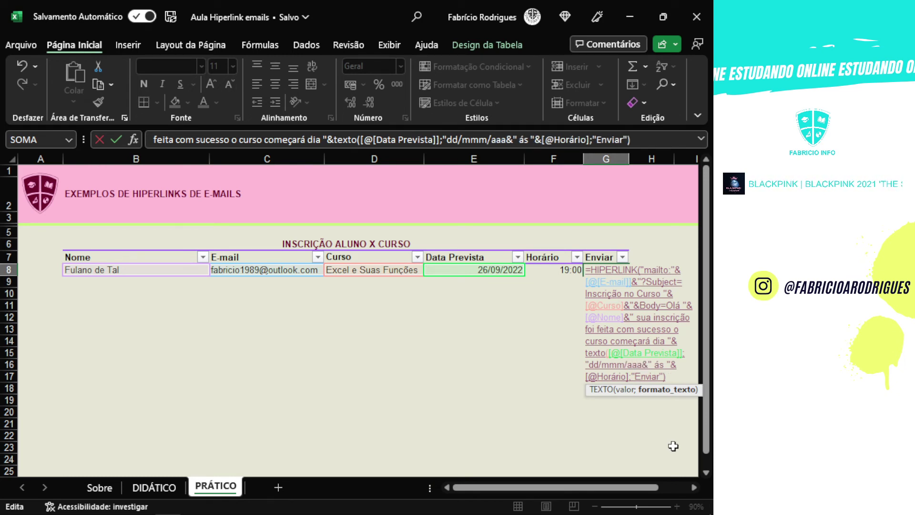
type("a")
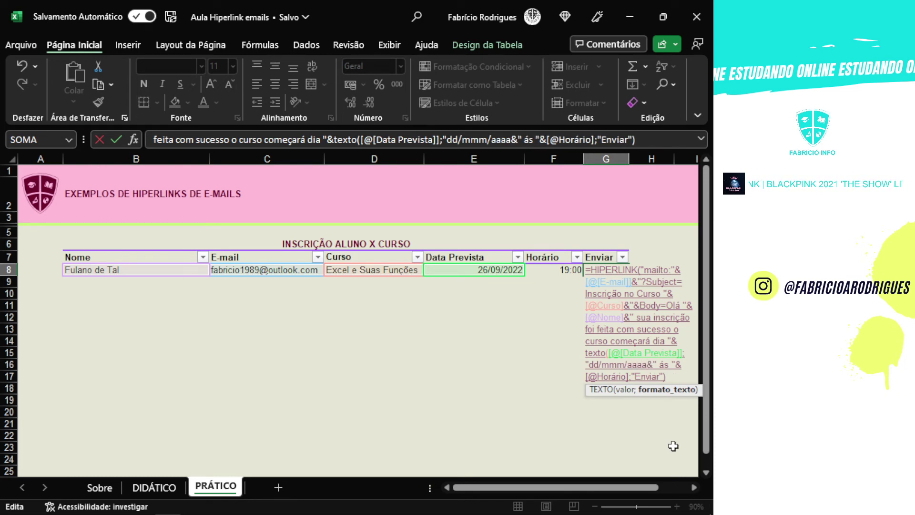
type("\"")
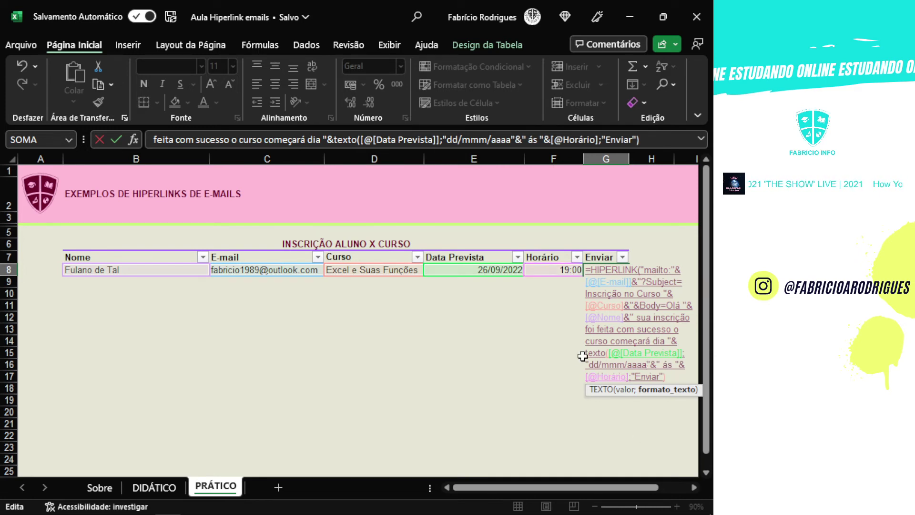
Step: Try wrapping the time in TEXTO with an "HH:" format, then delete that attempt
left_click(586, 377)
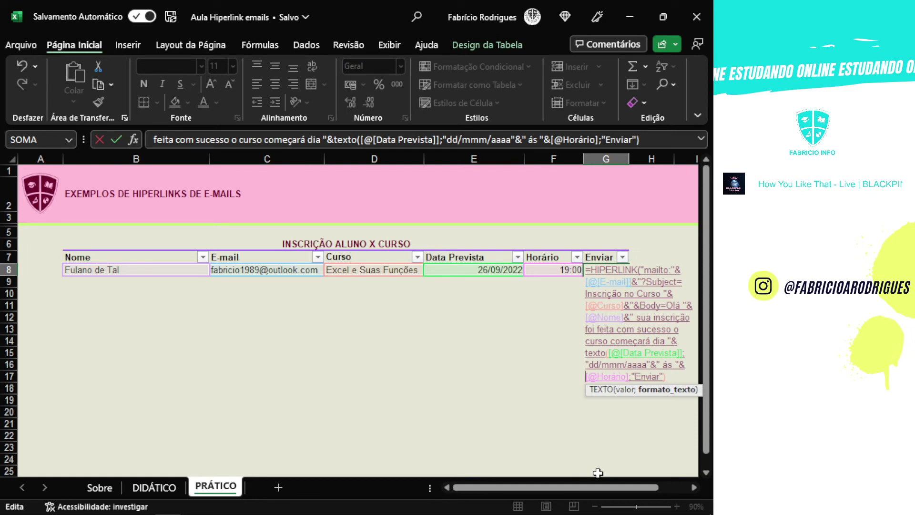
type("tex")
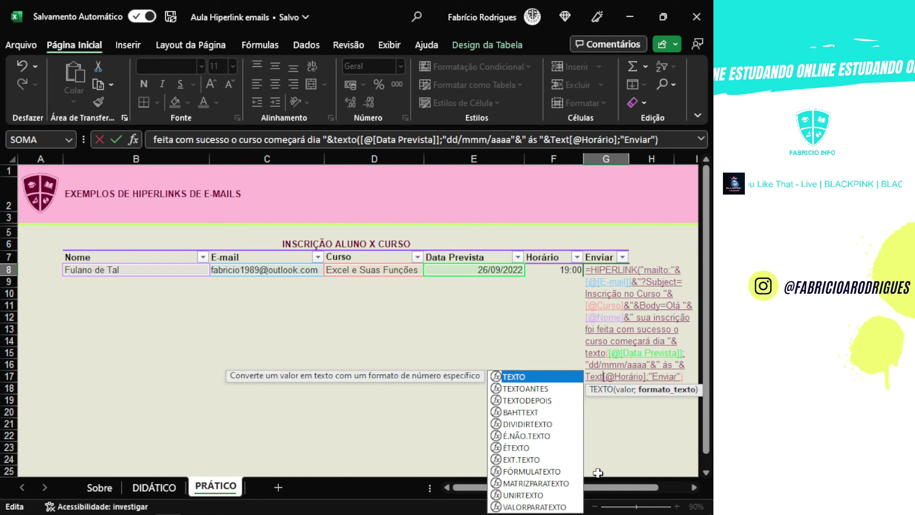
key("Tab")
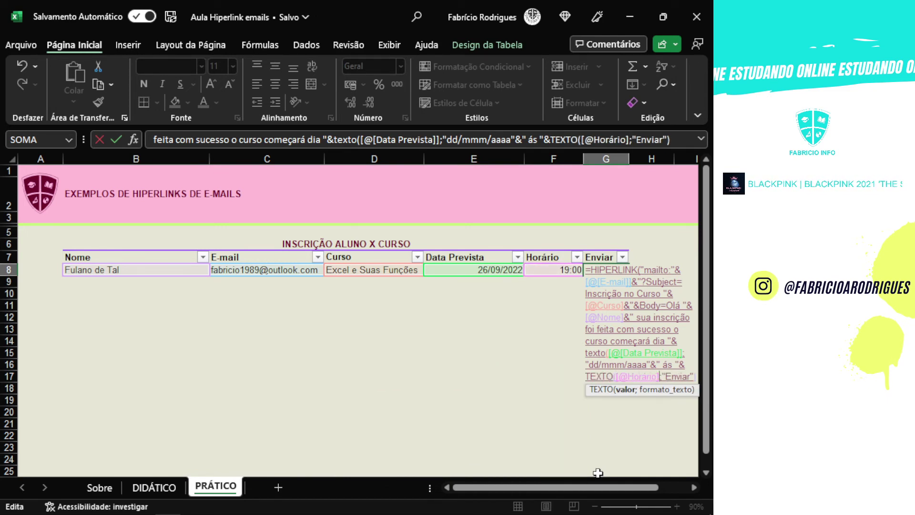
type(";\"")
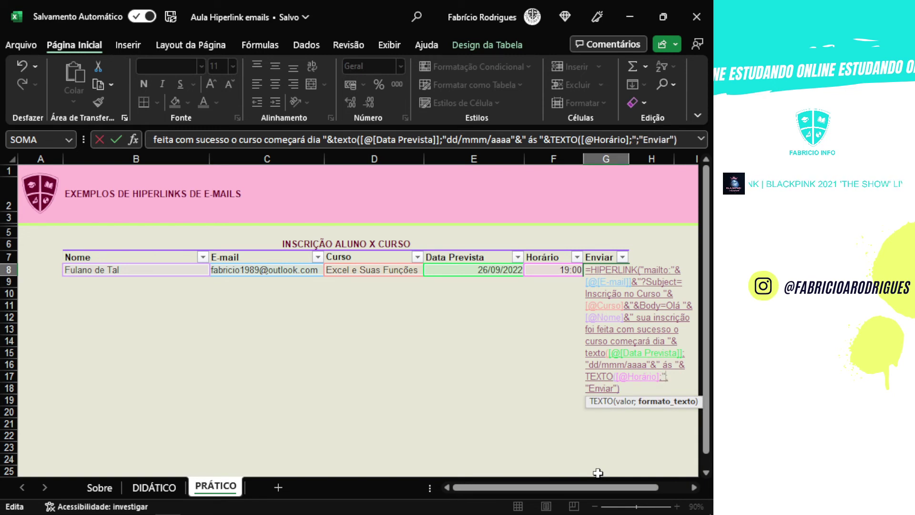
type("H")
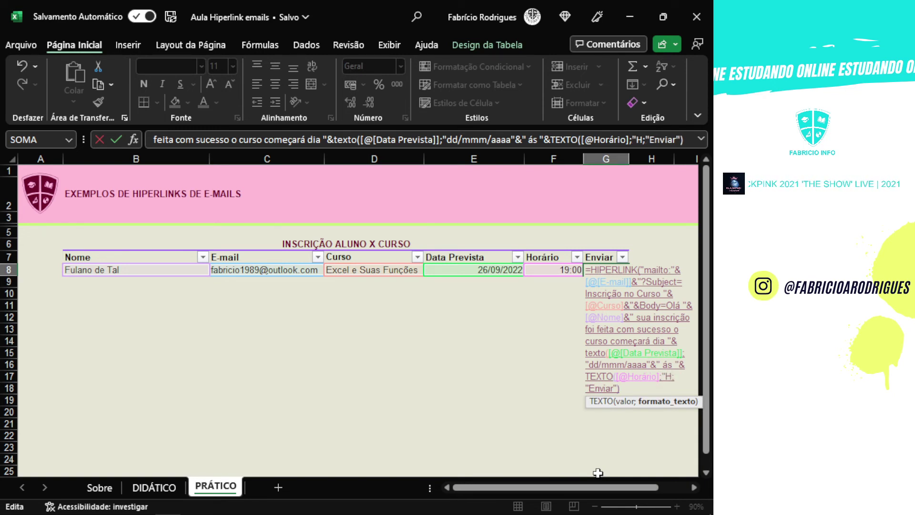
type("H:")
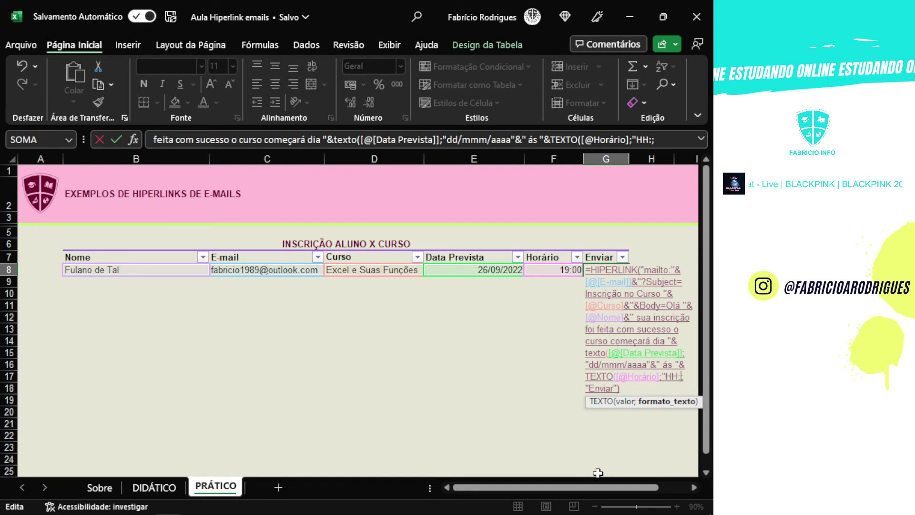
key("BackSpace")
key("BackSpace")
key("BackSpace")
key("BackSpace")
key("BackSpace")
key("BackSpace")
key("BackSpace")
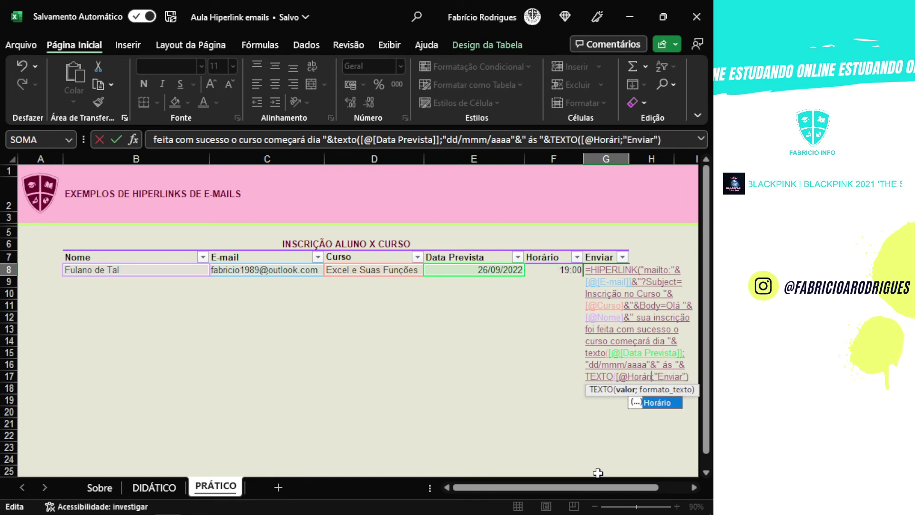
key("BackSpace")
key("BackSpace")
key("BackSpace")
key("BackSpace")
key("BackSpace")
key("BackSpace")
key("BackSpace")
key("BackSpace")
key("BackSpace")
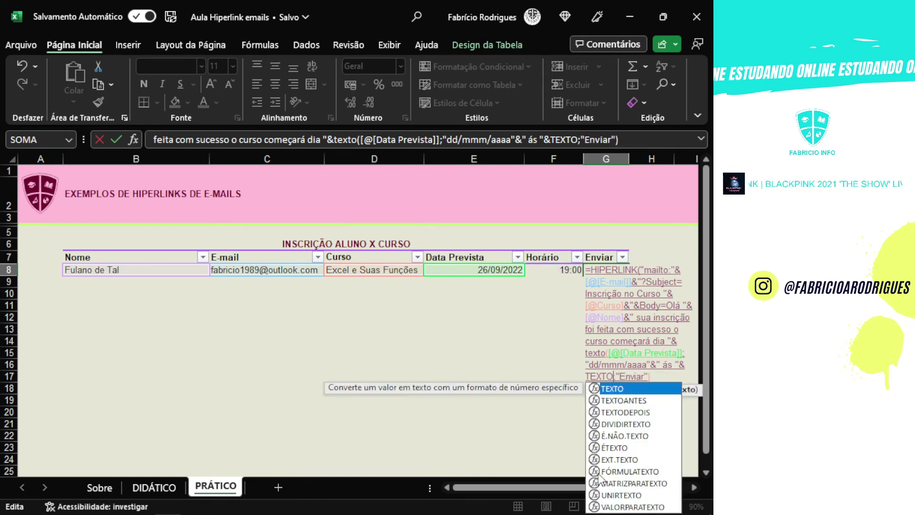
key("BackSpace")
key("BackSpace")
key("BackSpace")
key("BackSpace")
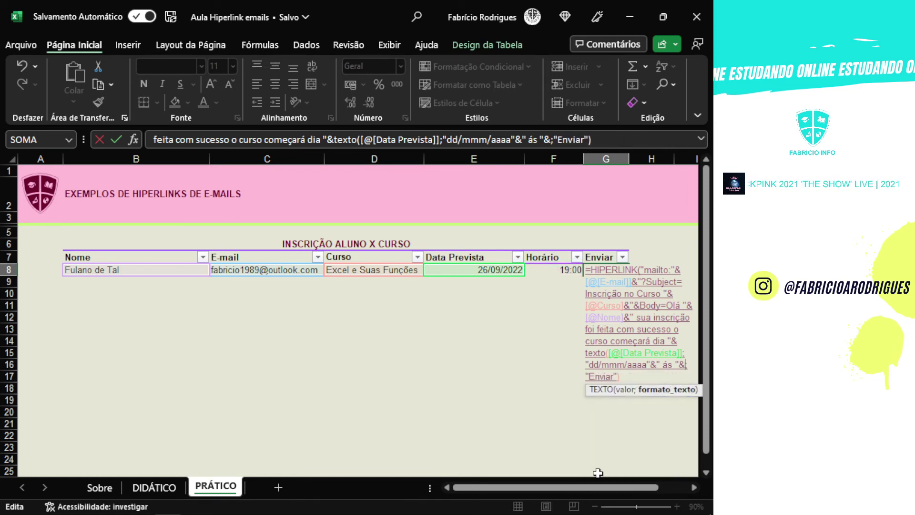
type("hora")
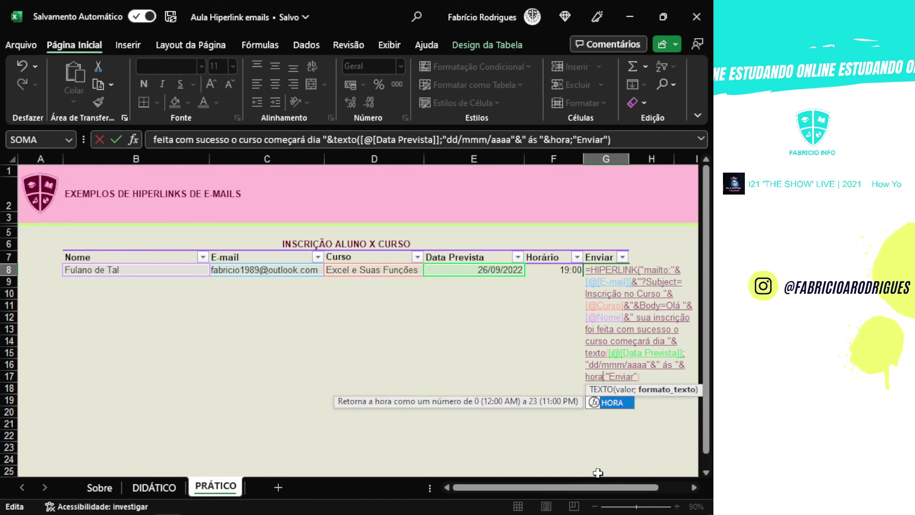
key("BackSpace")
key("BackSpace")
key("BackSpace")
key("BackSpace")
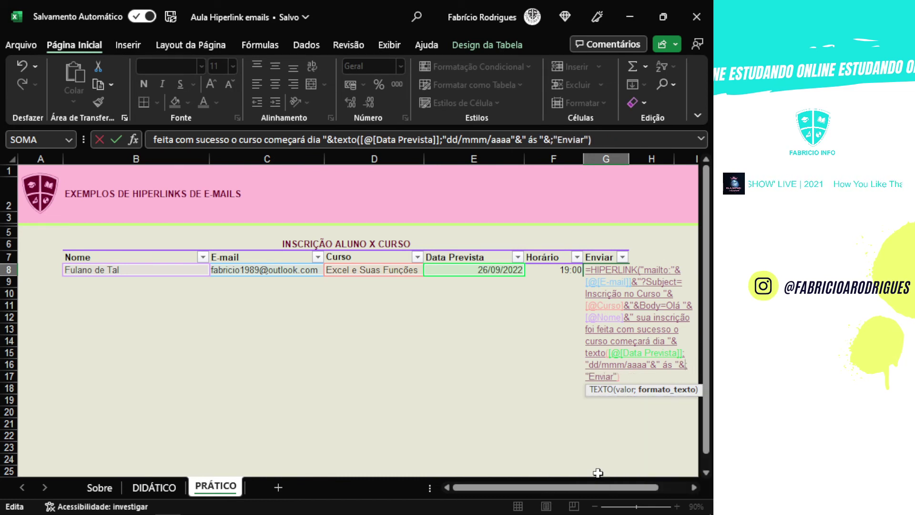
left_click(543, 269)
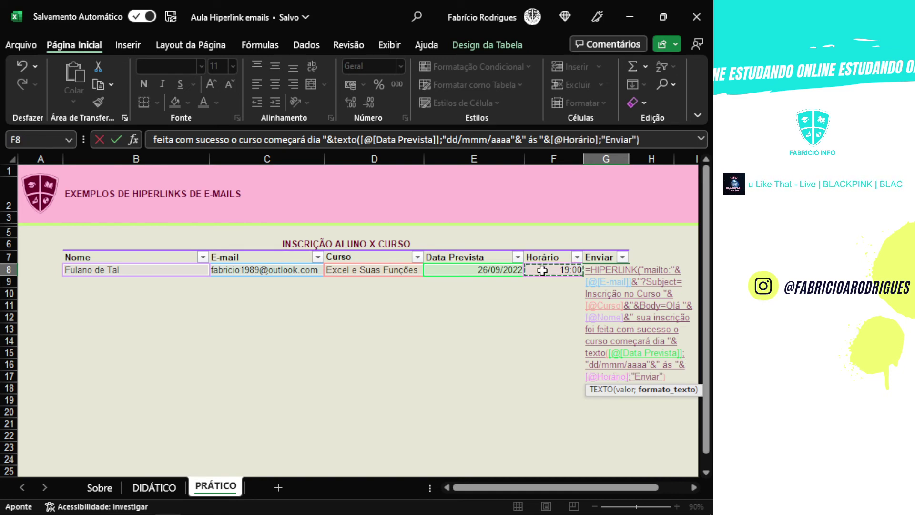
key("Return")
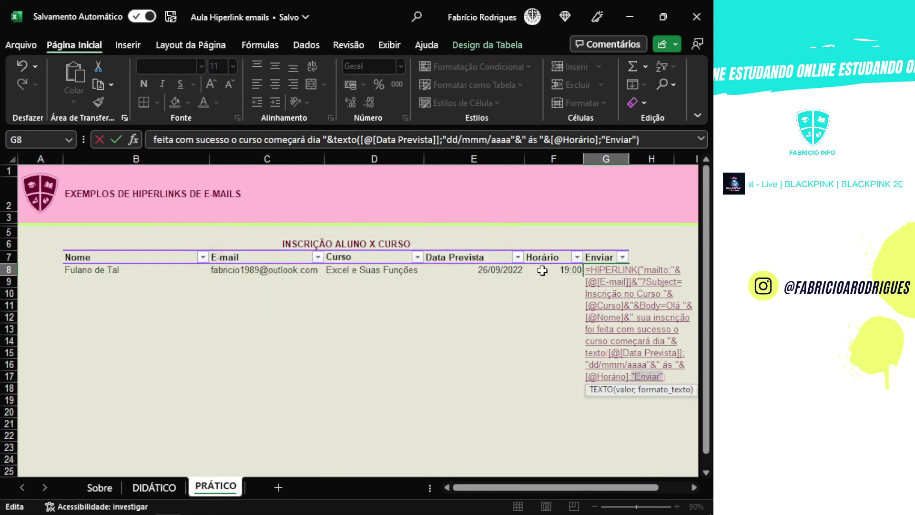
key("Left")
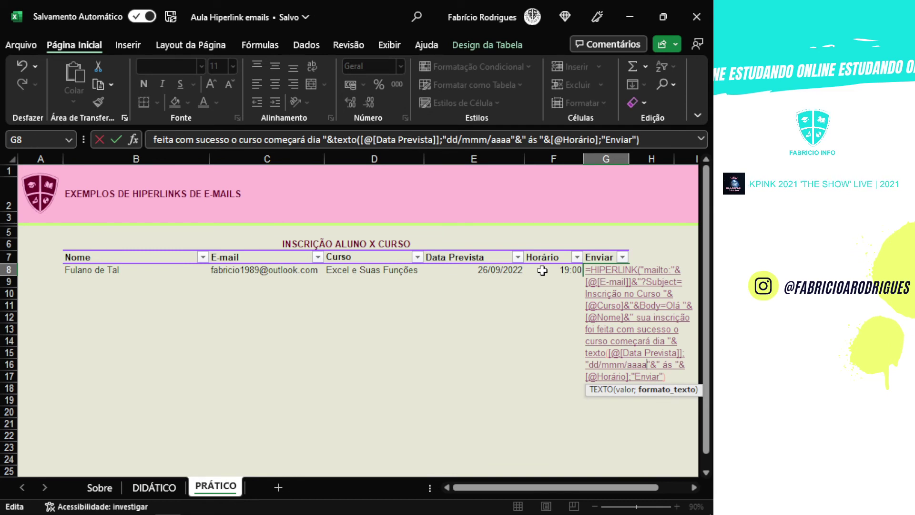
Step: Close TEXTO with ')', commit G8, and confirm the Outlook draft shows 26/set/2022
type(")")
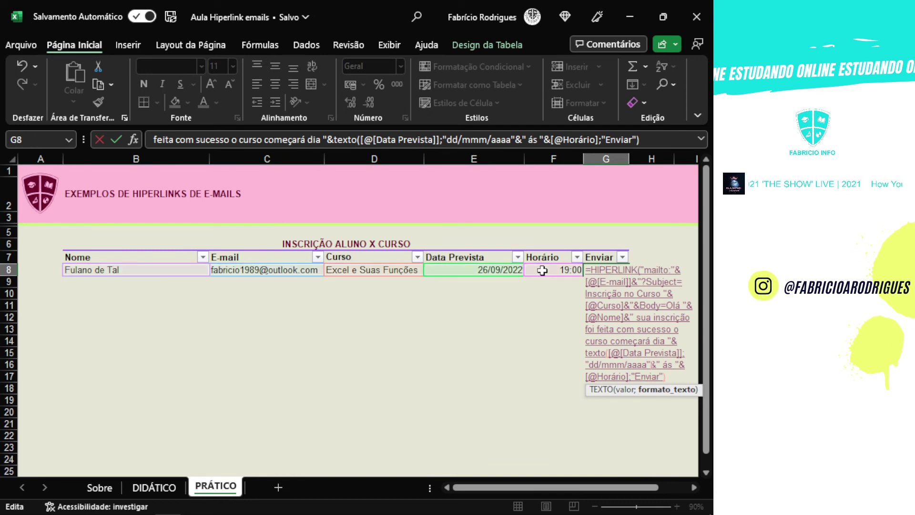
key("Return")
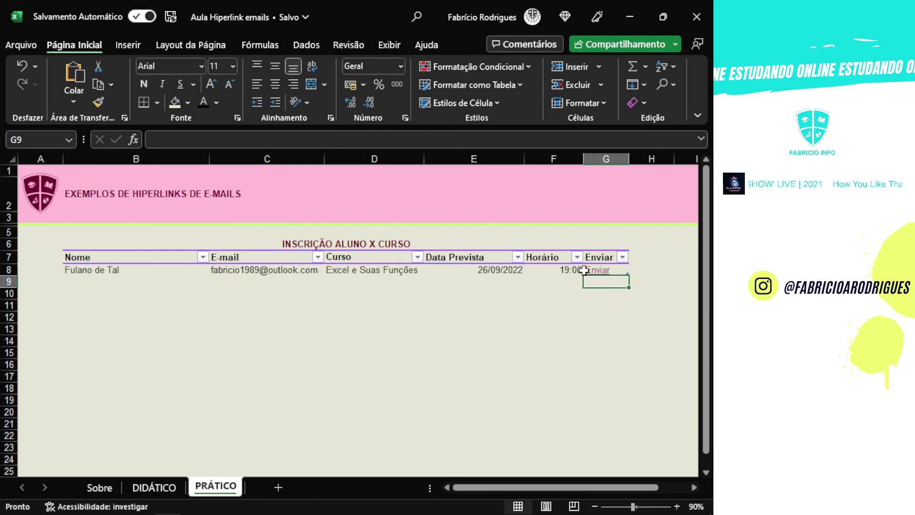
mouse_move(598, 270)
left_click(593, 273)
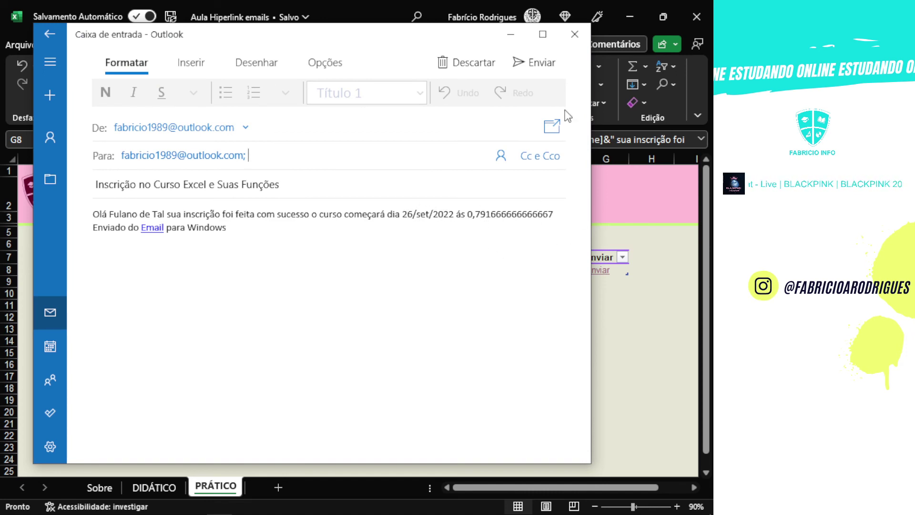
left_click(575, 35)
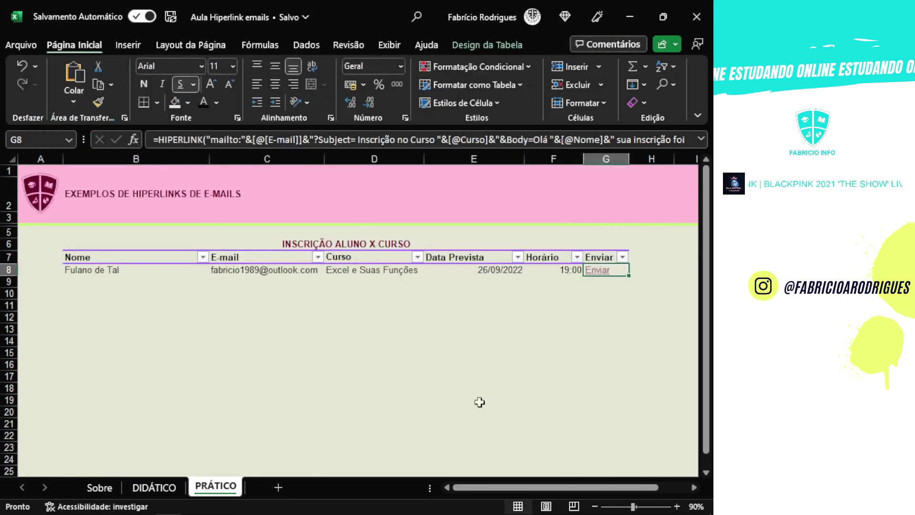
left_click(123, 281)
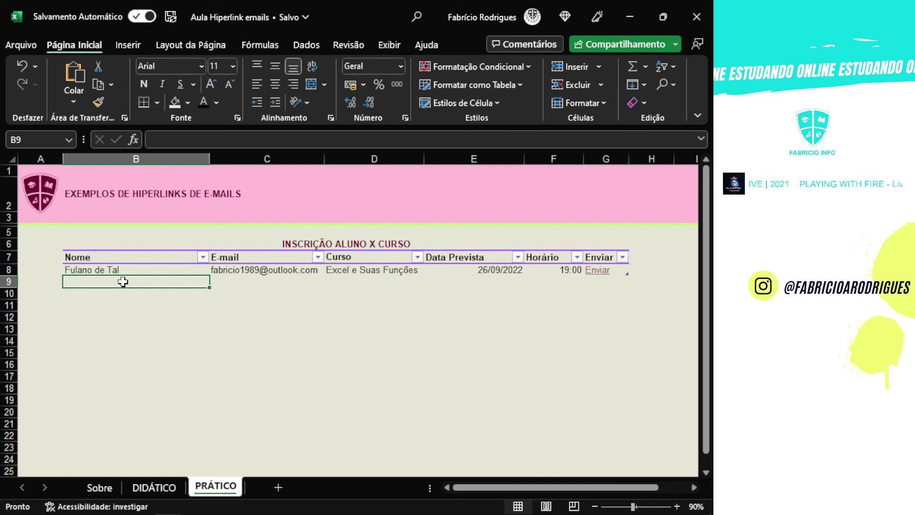
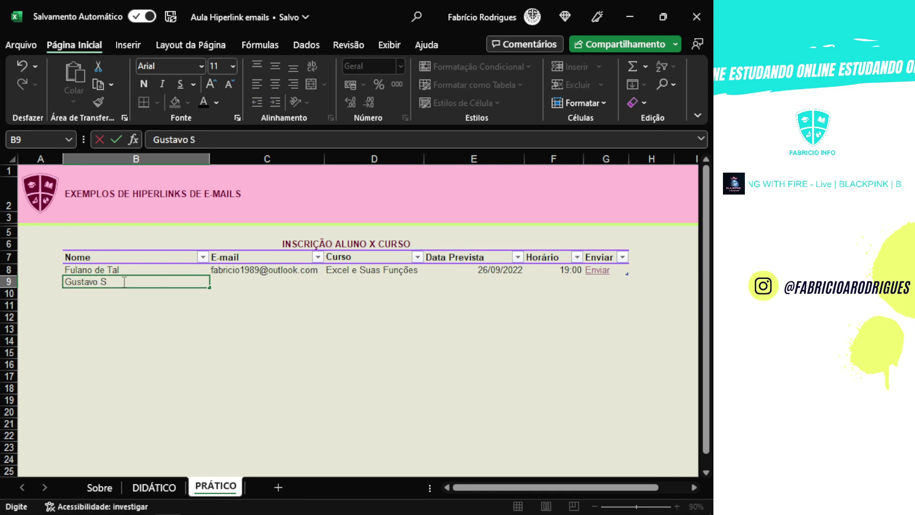
Step: Enter a second student's name and e-mail, course Excel e Suas Funções, date 29/09/2022, time 10:00
key("Tab")
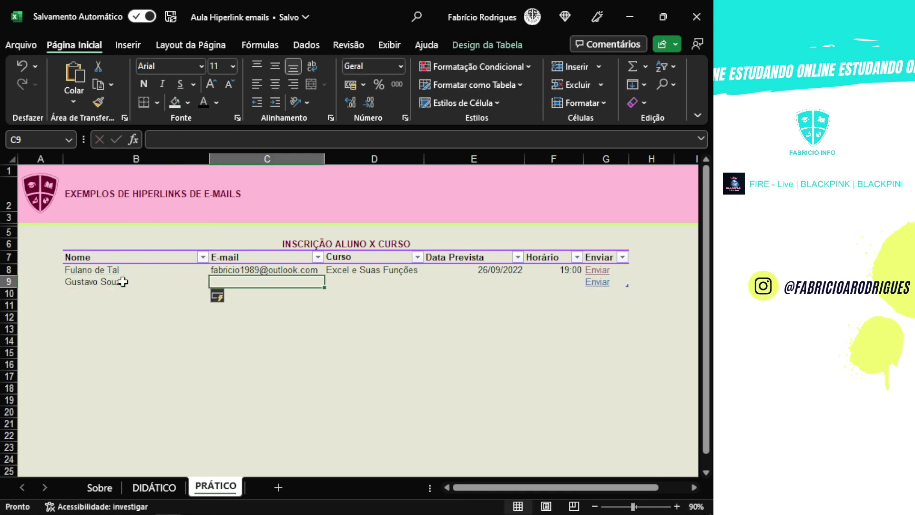
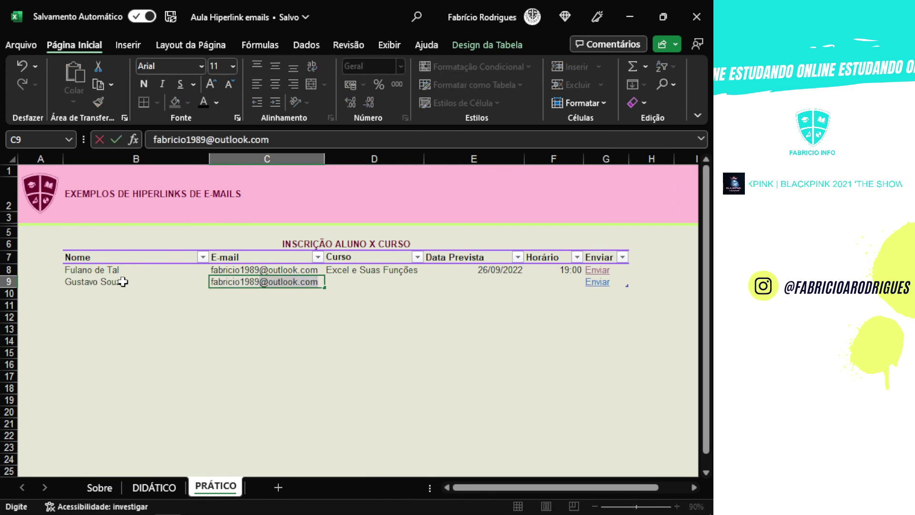
key("Tab")
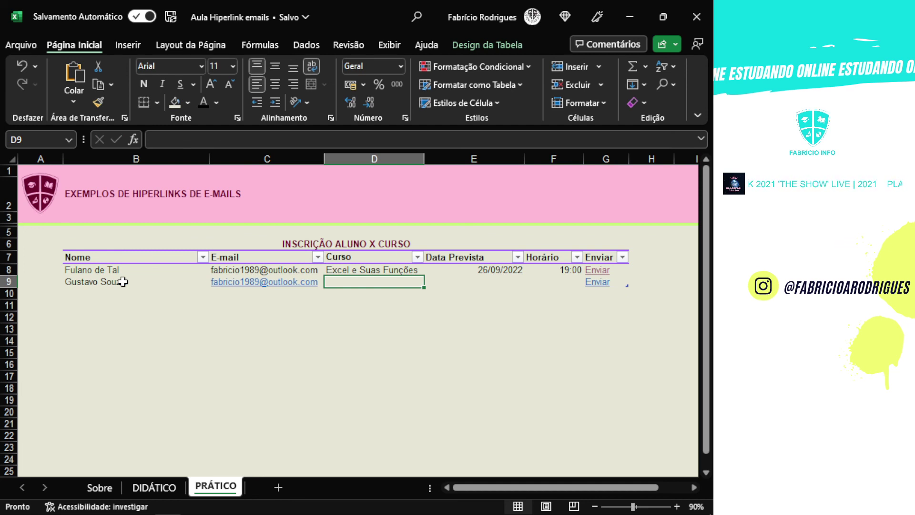
type("Excel e Suas Funções")
key("Tab")
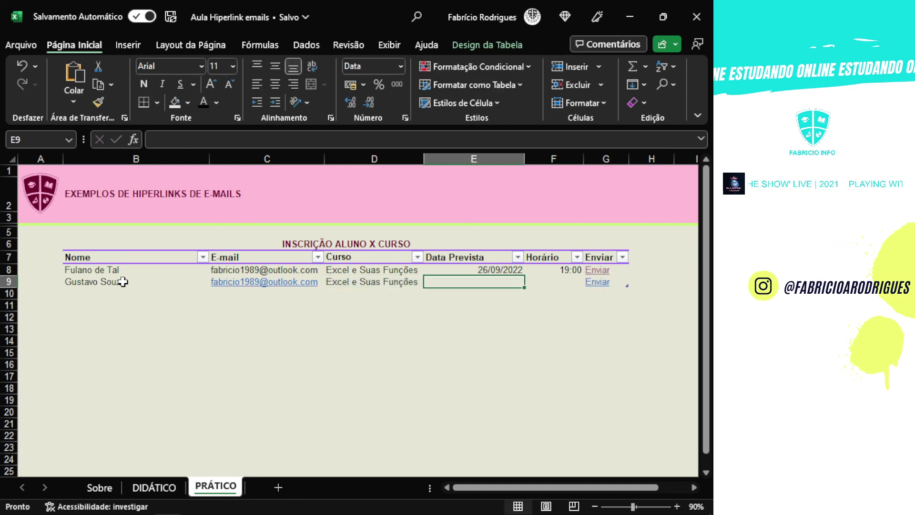
type("29")
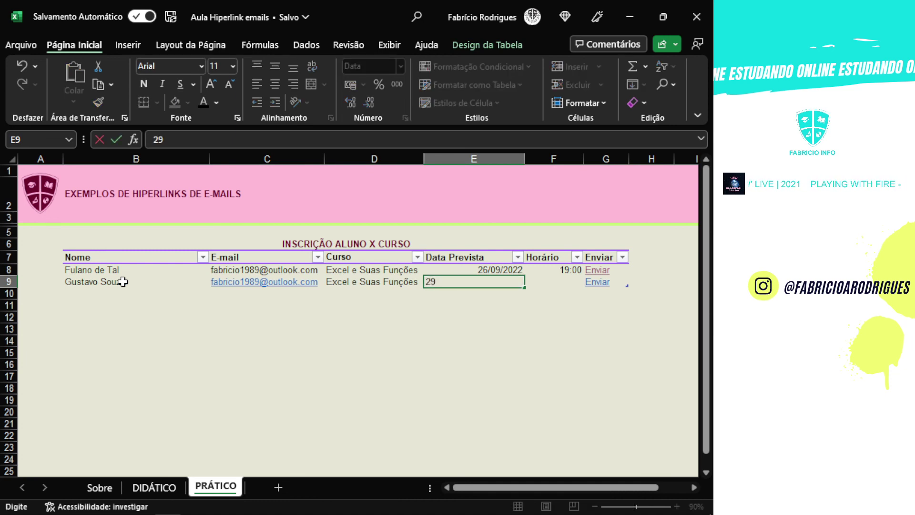
type("/09")
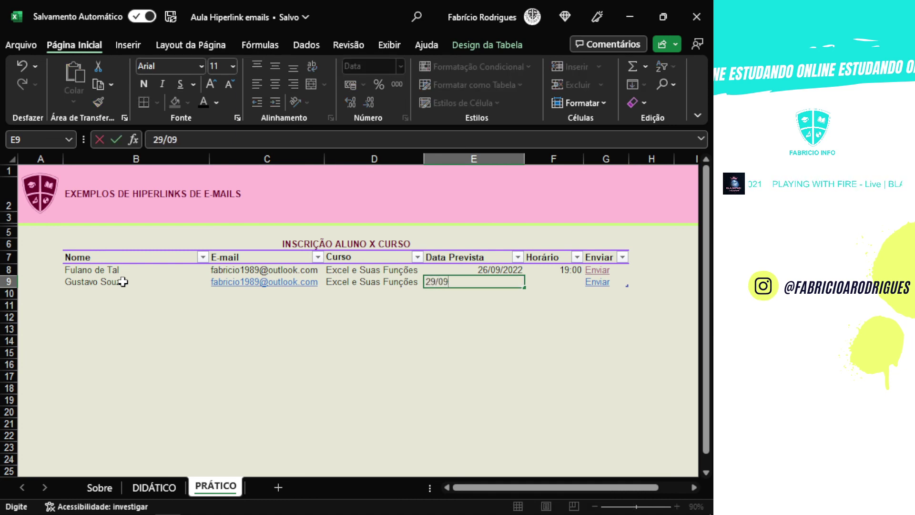
type("/2022")
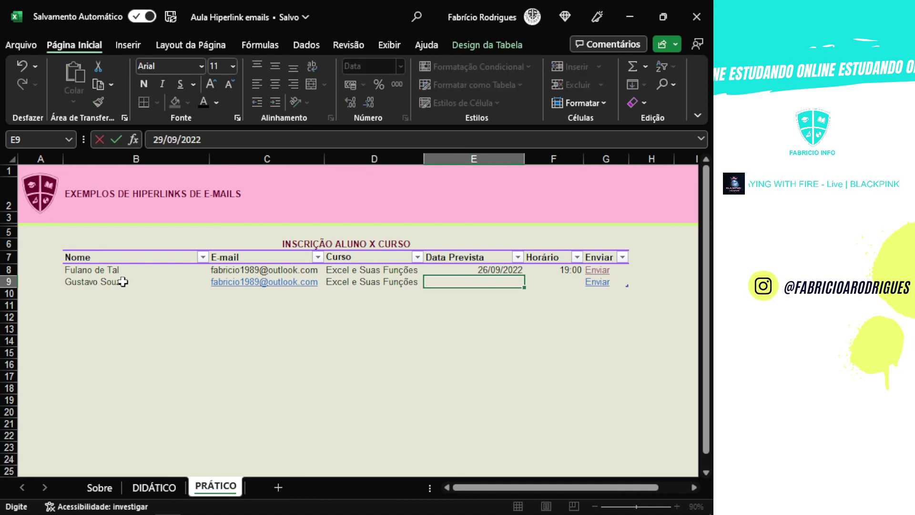
key("Tab")
type("10")
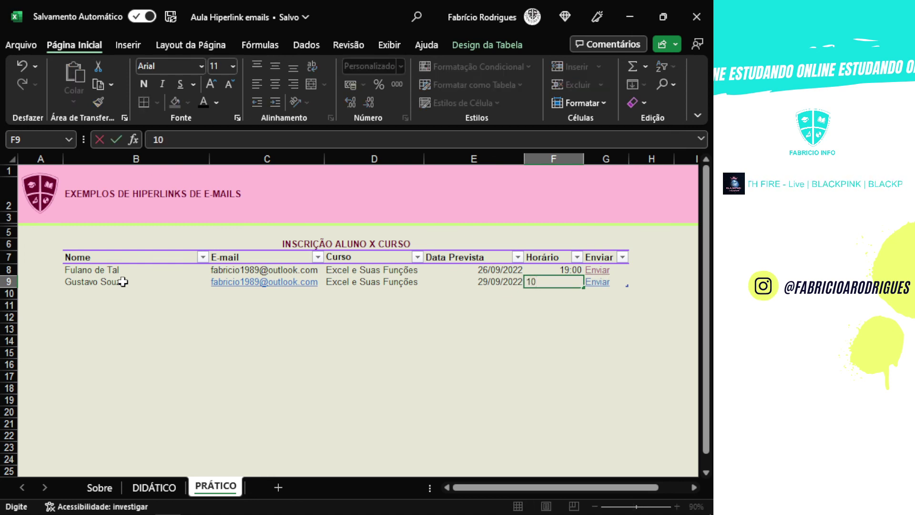
type(":00")
key("Return")
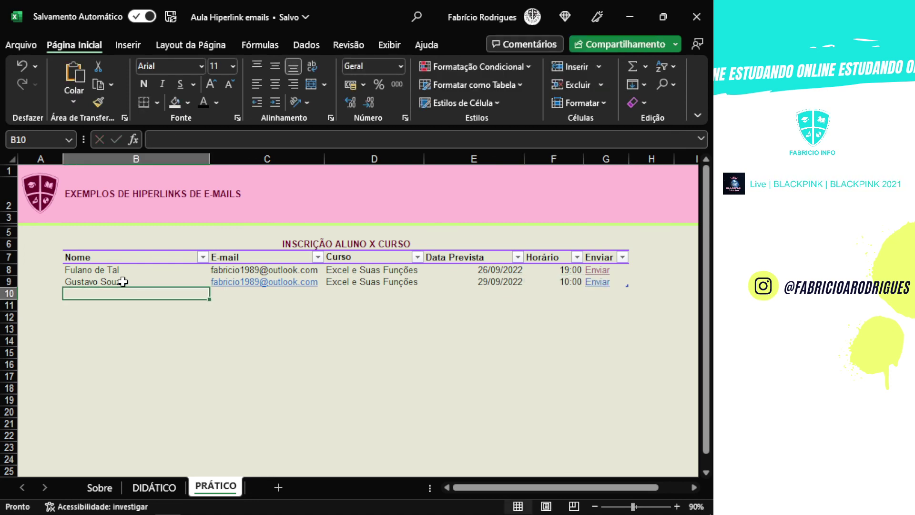
left_click(594, 285)
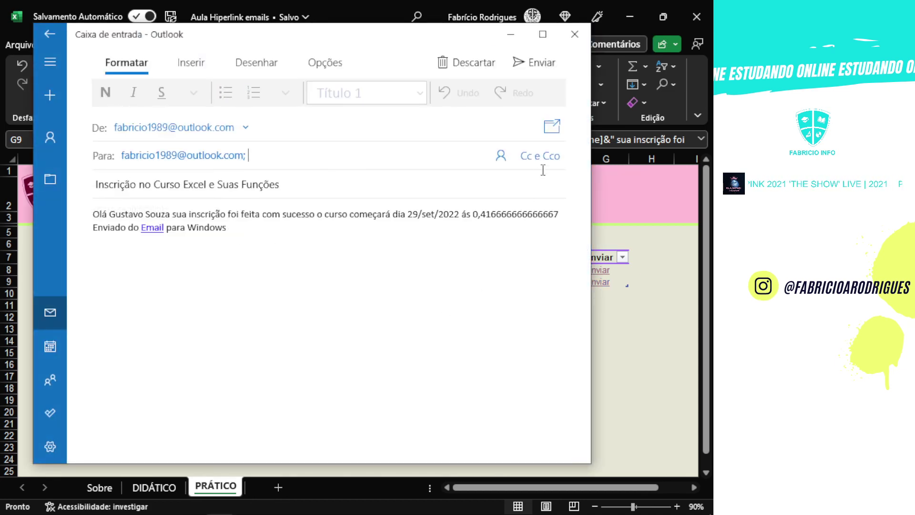
left_click(573, 35)
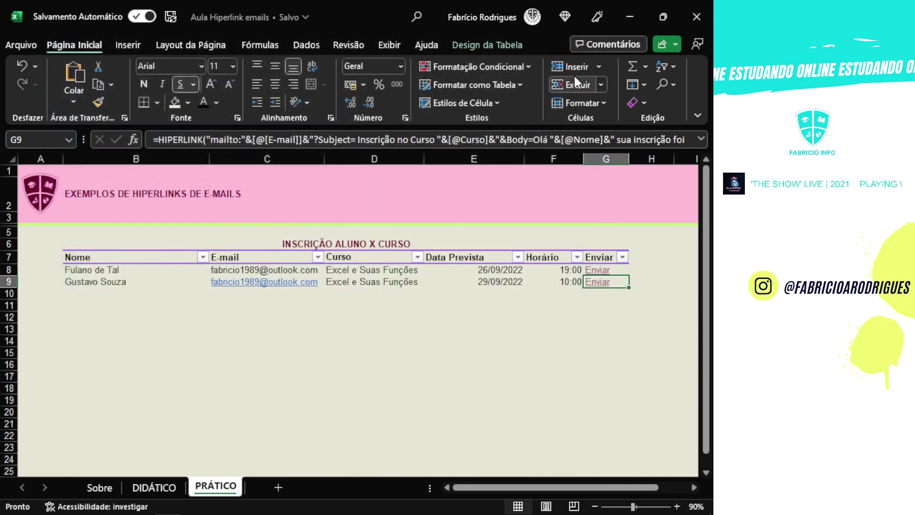